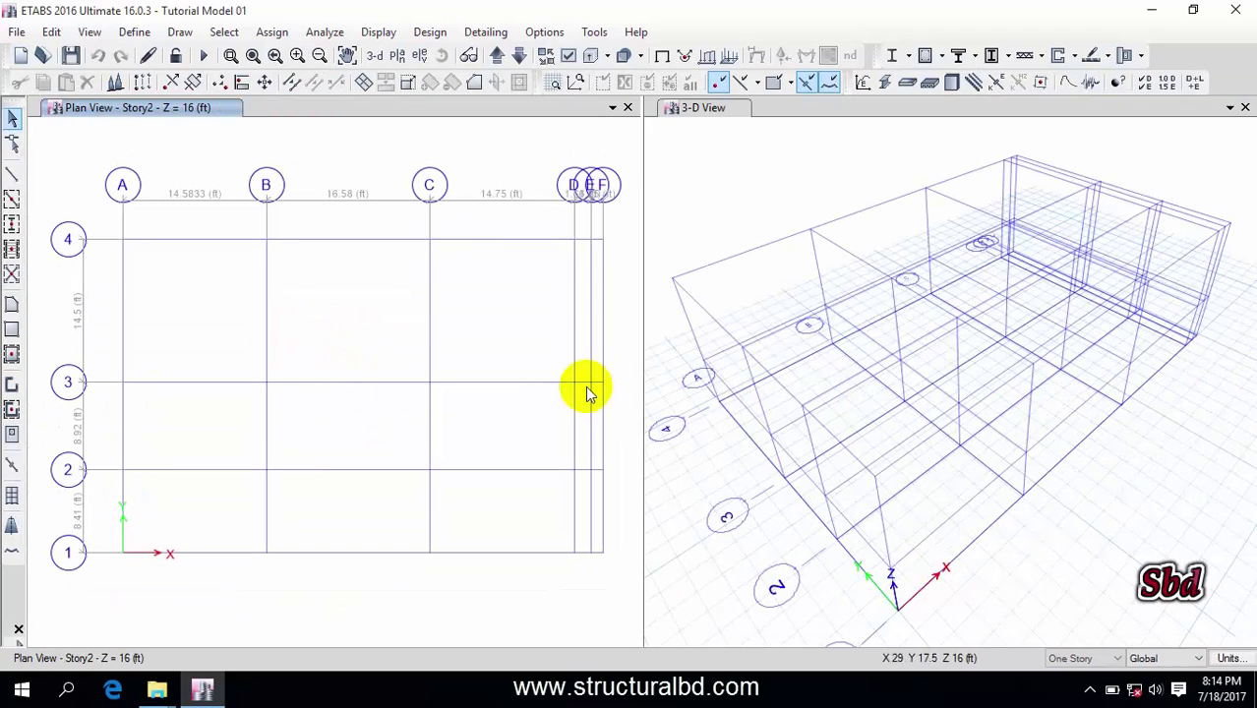
Set the drawing scope for the Story2 plan view to All Stories
click(1076, 687)
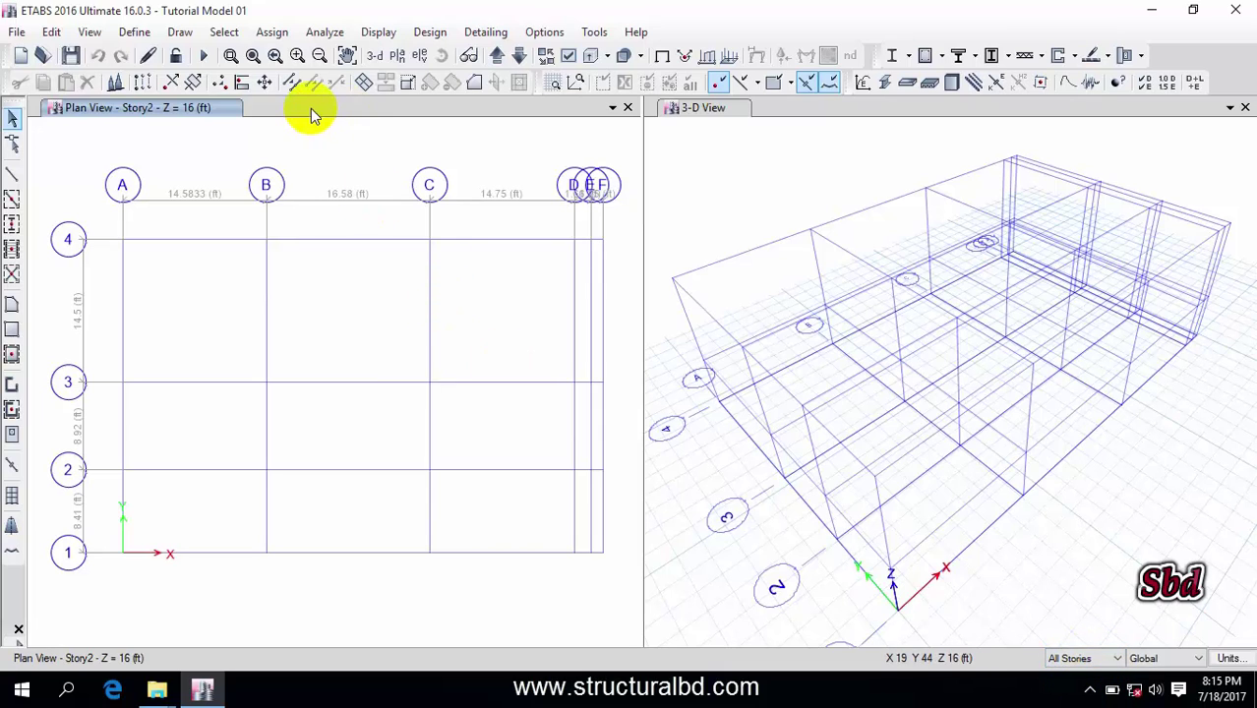
scroll(333, 239, up, 1)
scroll(341, 217, down, 1)
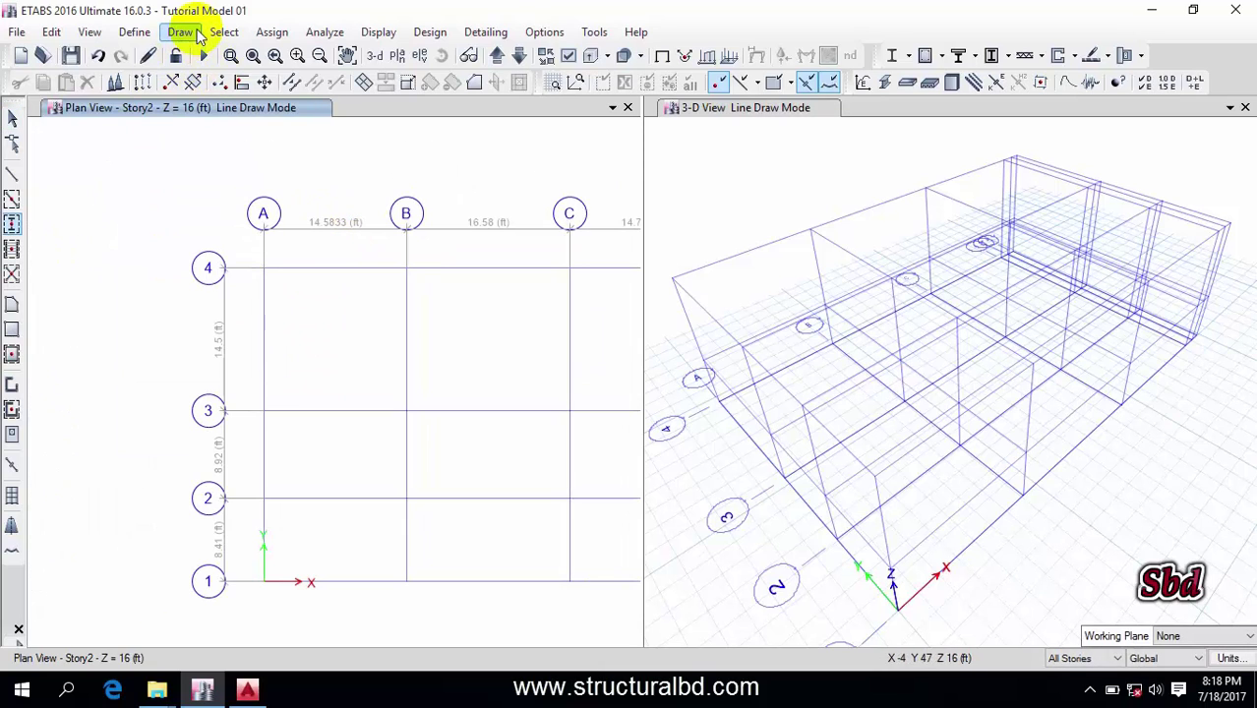
Start Quick Draw Columns with section property C12X12 and cardinal point 5 (Middle Center)
click(181, 32)
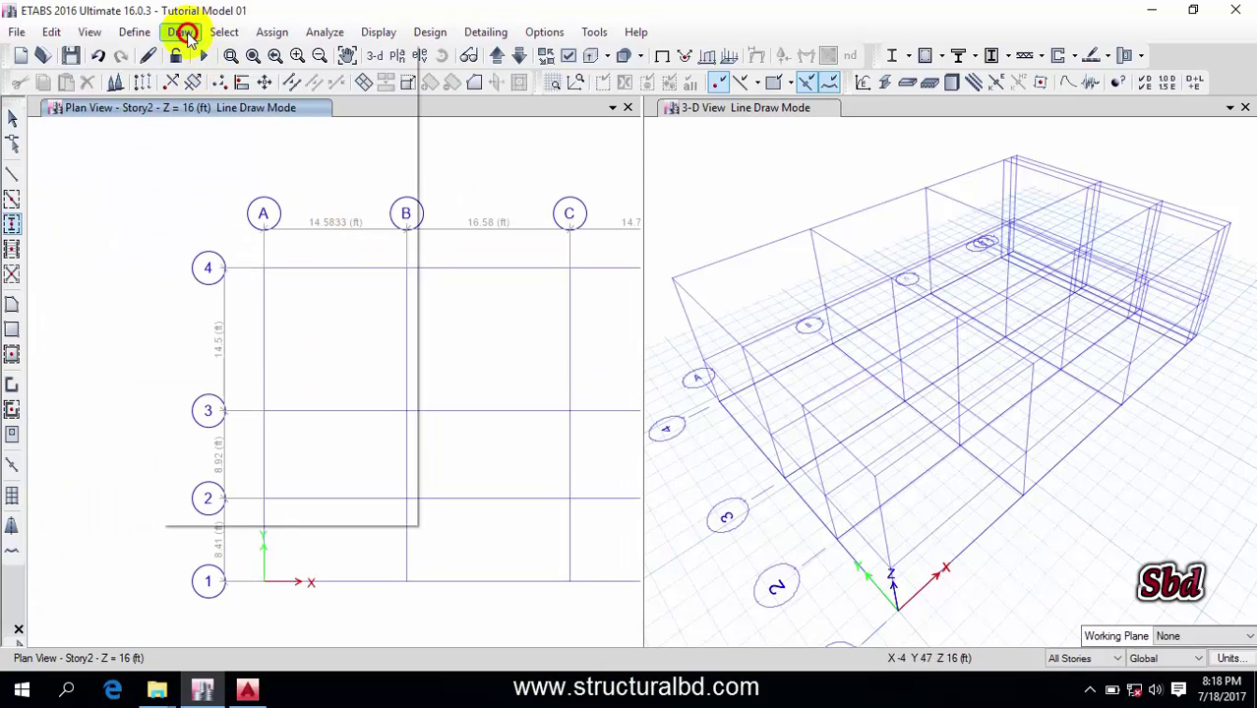
mouse_move(270, 142)
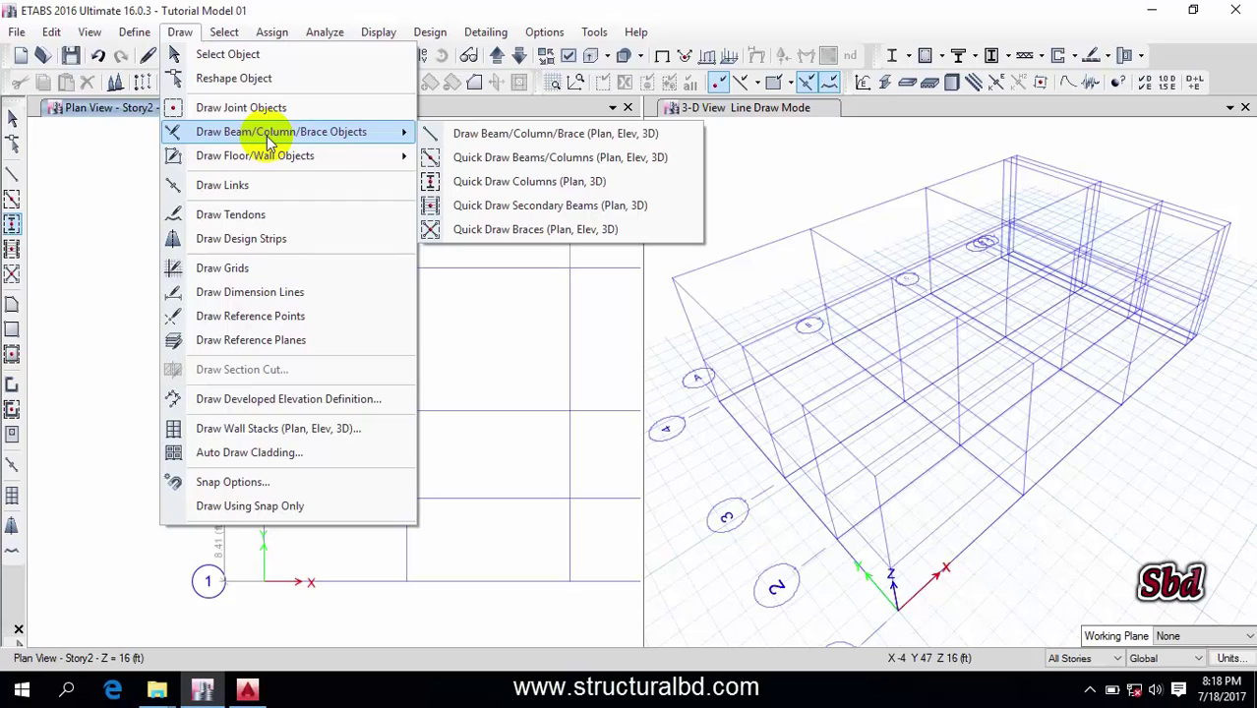
click(474, 187)
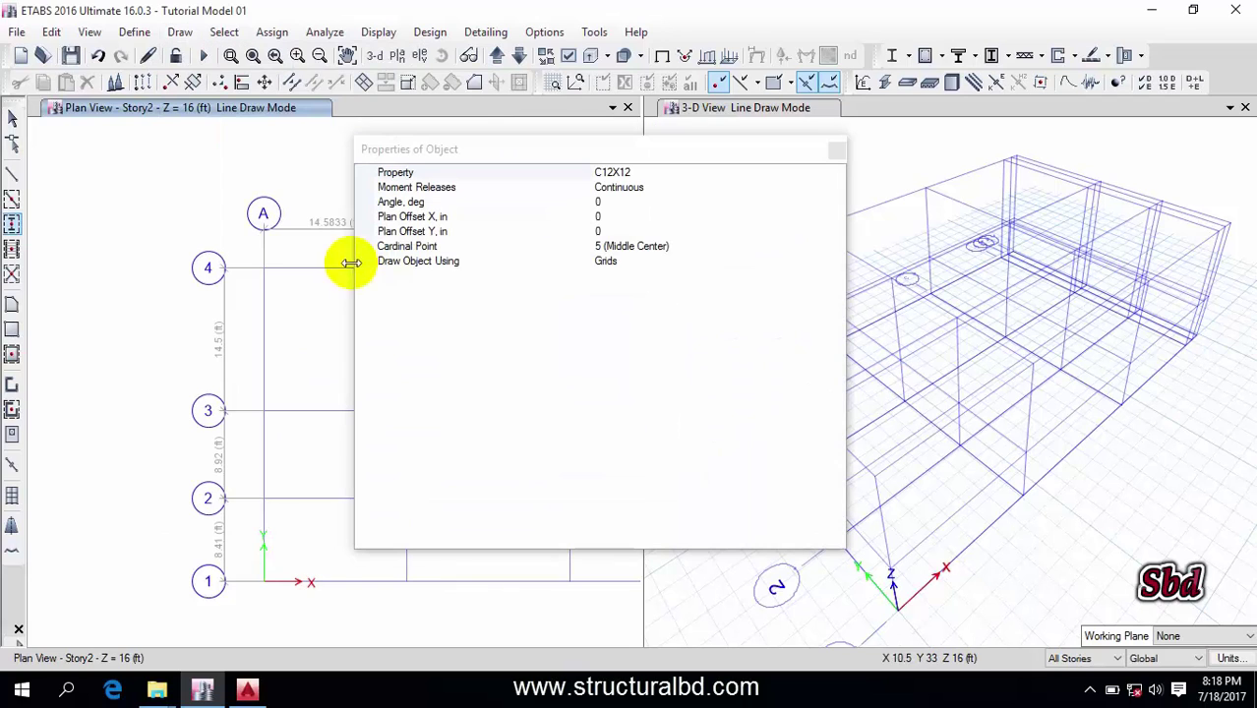
click(834, 177)
click(836, 175)
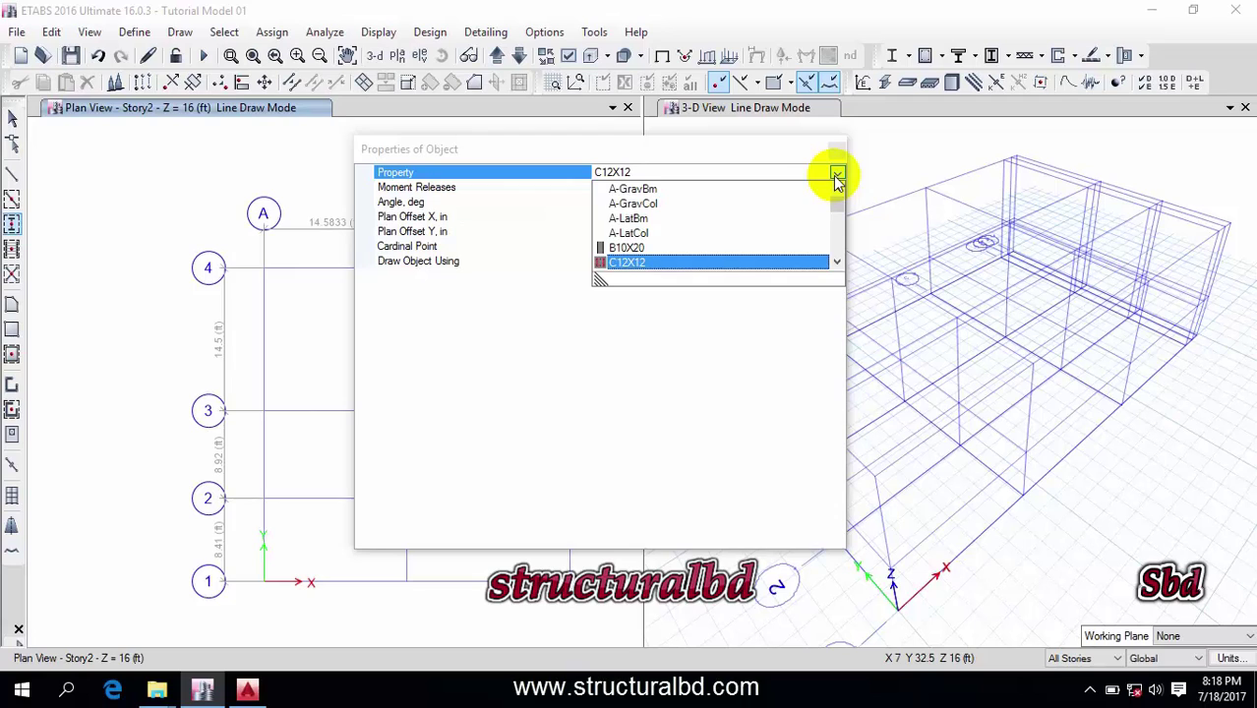
scroll(683, 237, down, 1)
click(674, 235)
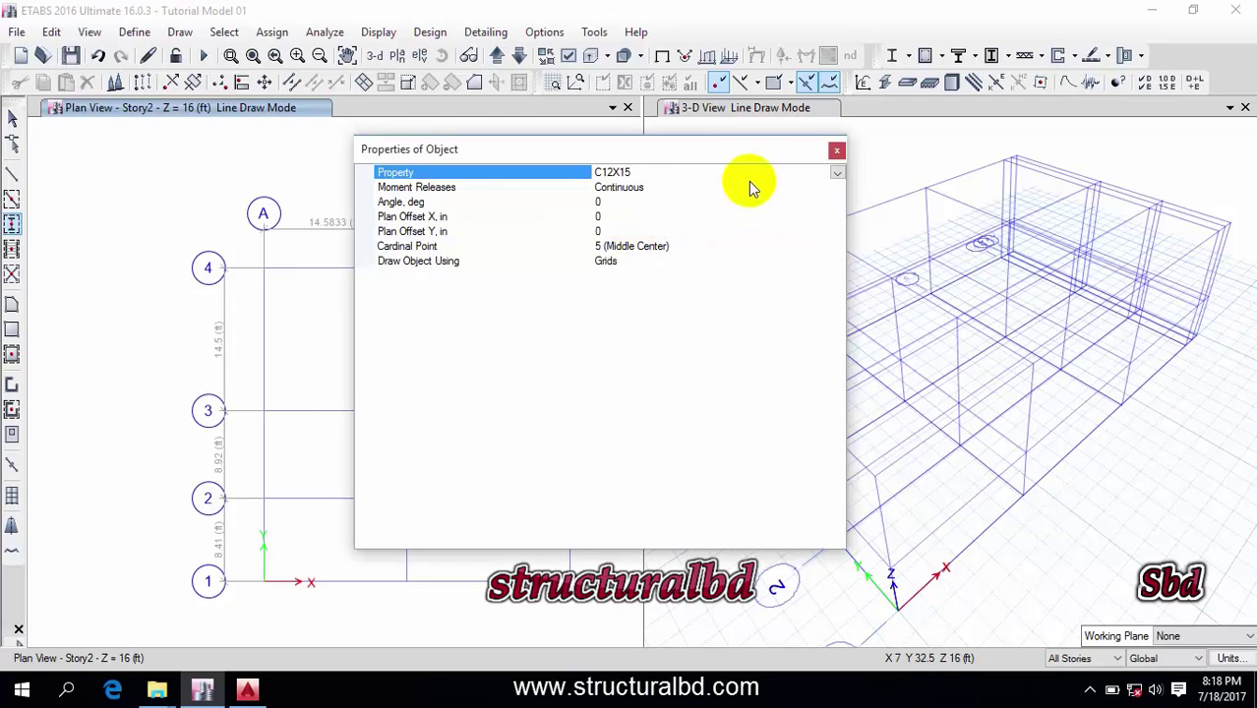
click(837, 174)
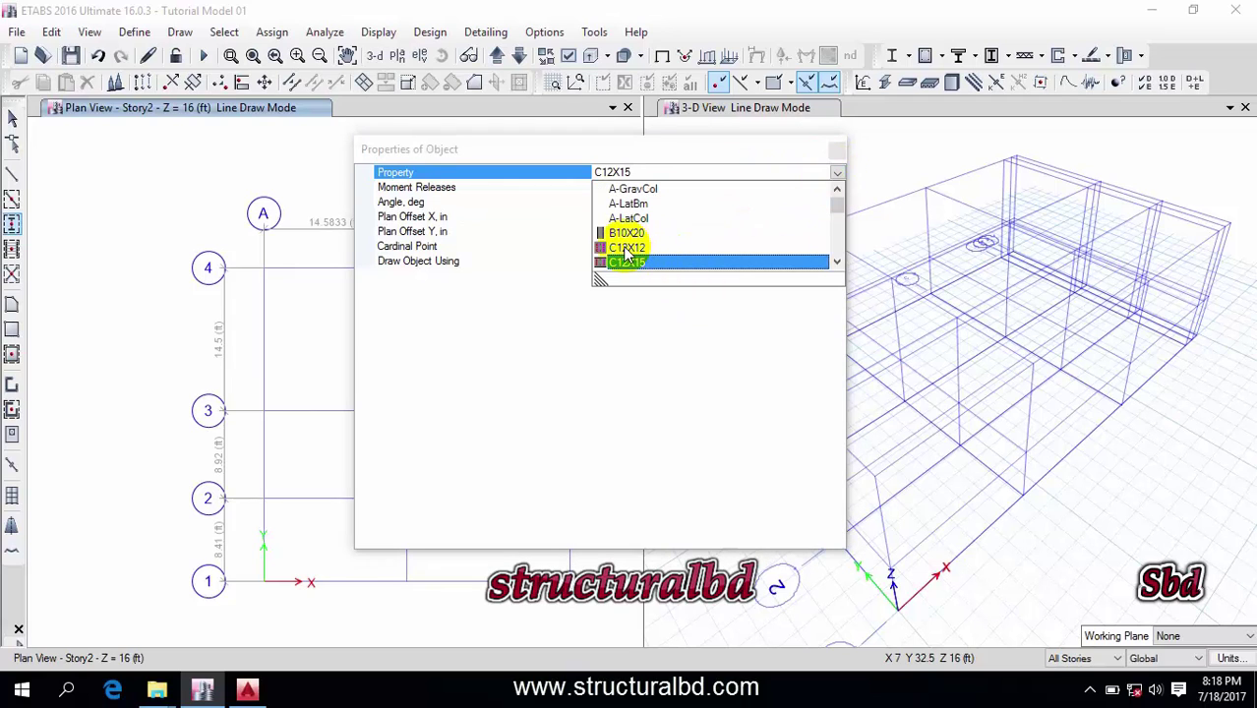
click(631, 248)
click(632, 247)
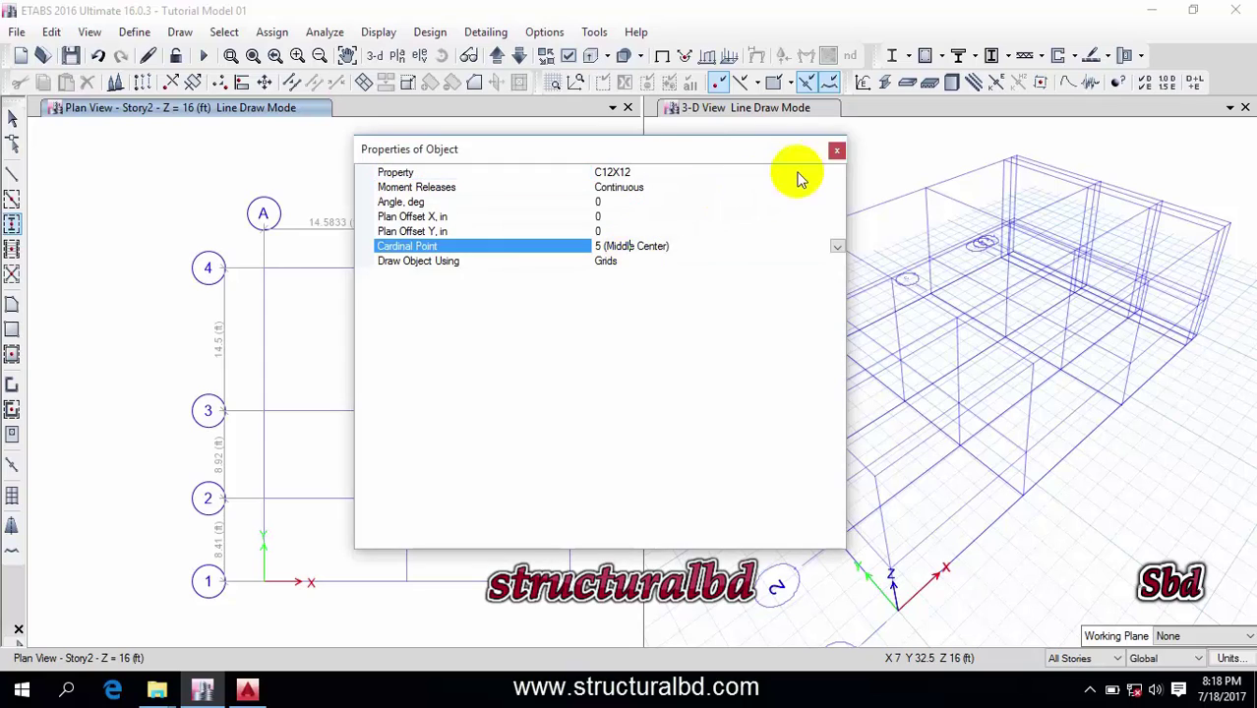
click(836, 150)
Check the corner column locations and sizes in the AutoCAD typical floor beam layout and return to ETABS
key(alt+Tab)
click(200, 682)
middle_drag(299, 315, 233, 316)
click(246, 686)
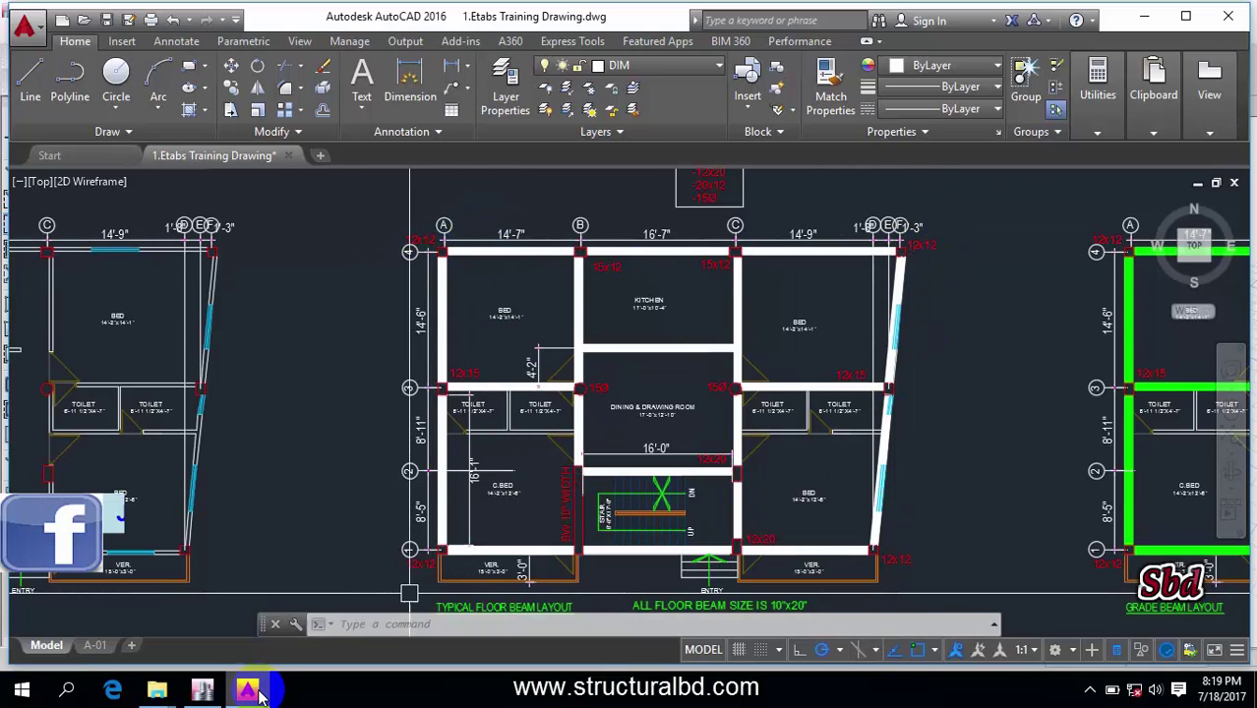
click(201, 688)
Place C12X12 columns at grid points A-4 and F-4 in the plan view
middle_drag(265, 285, 223, 295)
scroll(265, 304, down, 5)
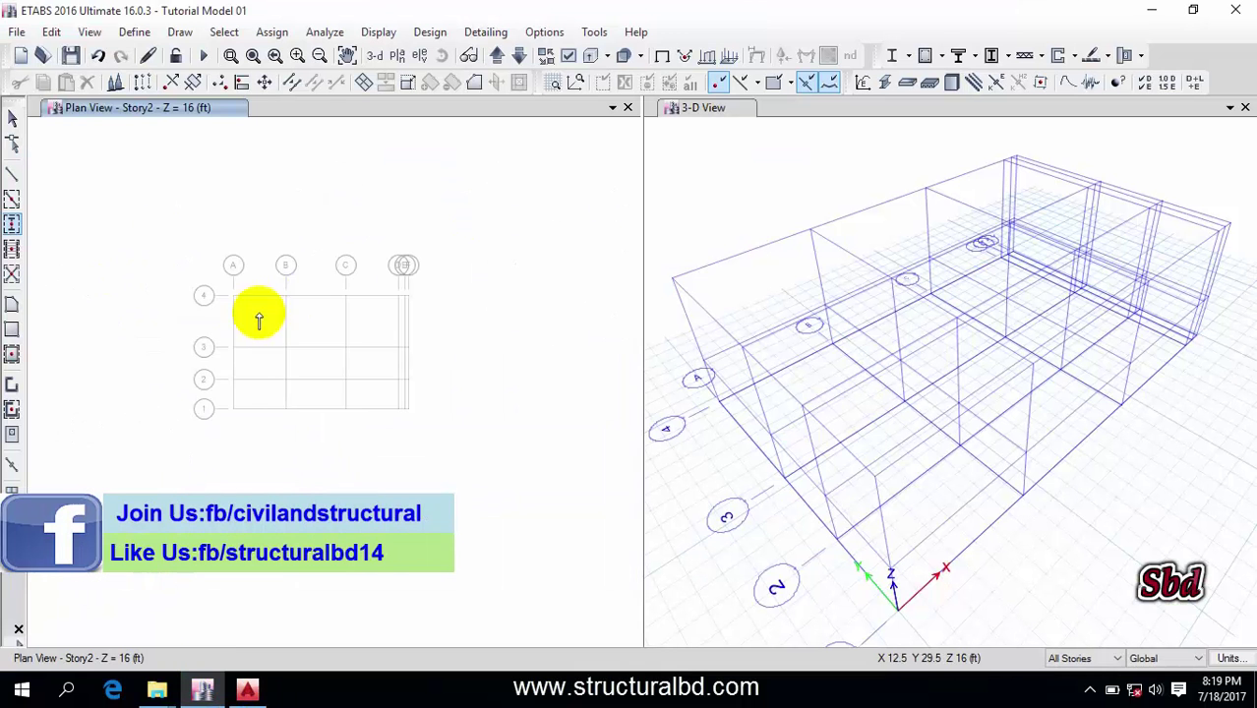
scroll(238, 303, up, 5)
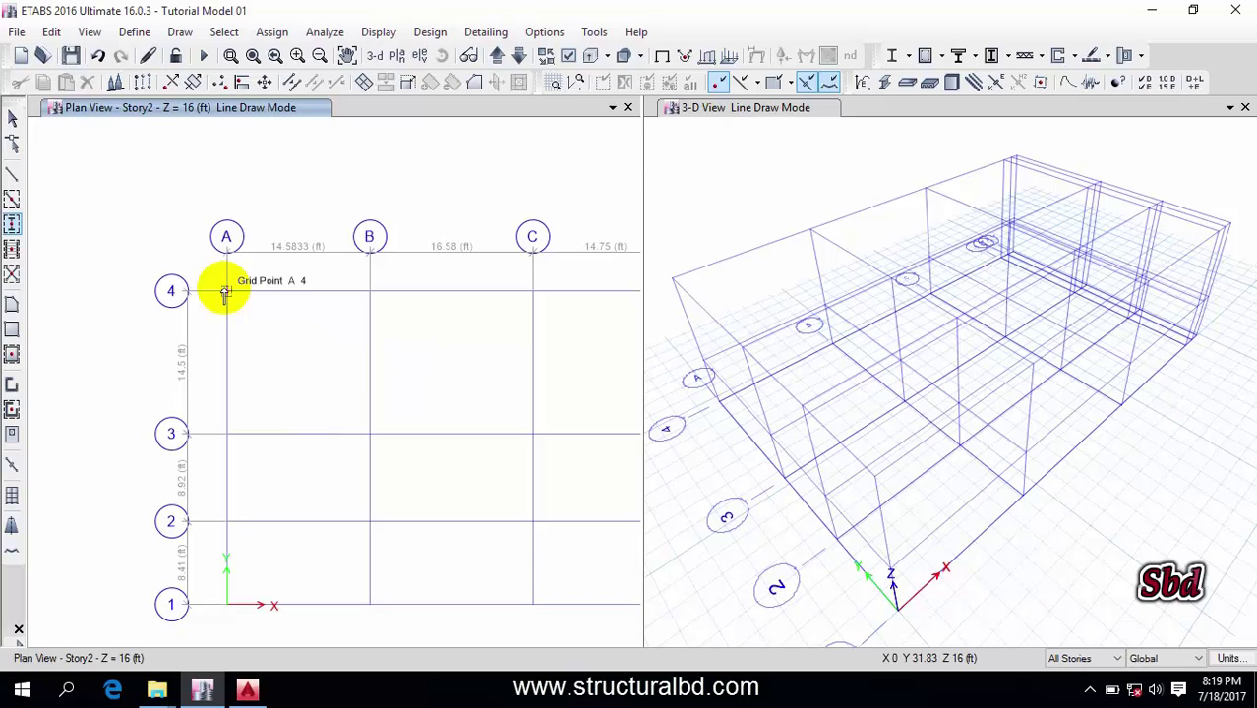
click(225, 292)
scroll(223, 288, up, 5)
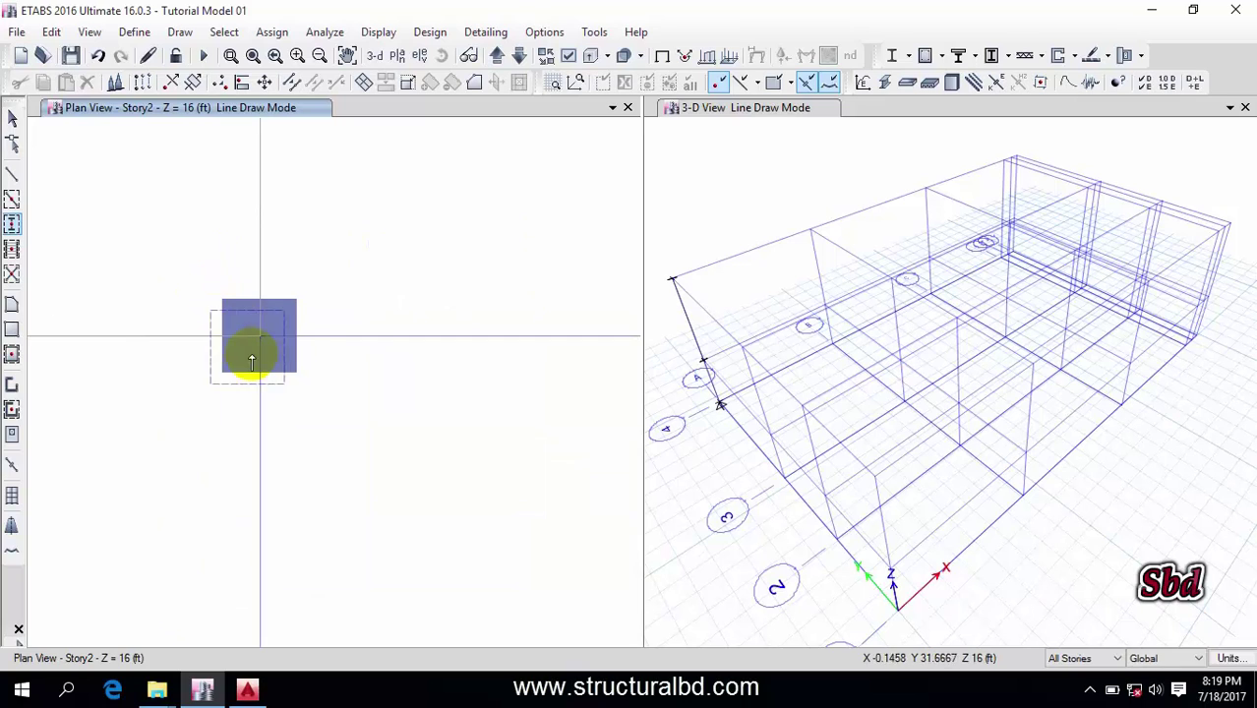
scroll(236, 342, down, 10)
scroll(303, 343, up, 8)
middle_drag(302, 343, 417, 356)
click(443, 380)
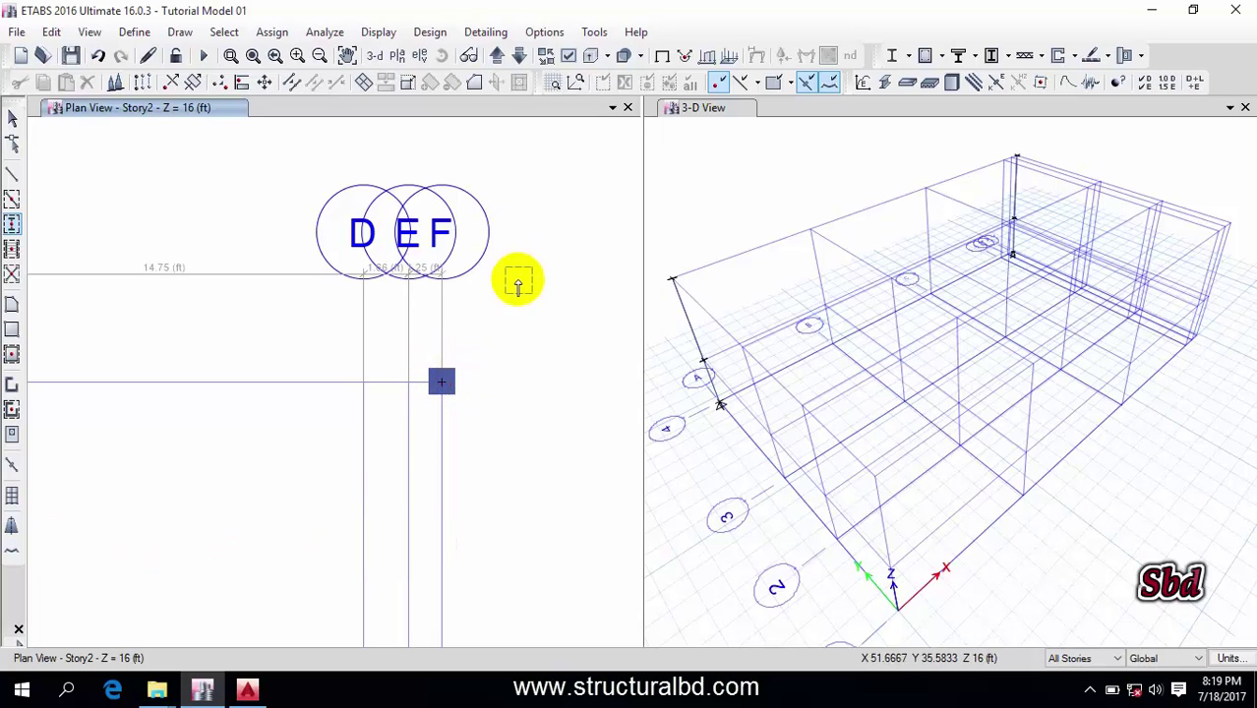
Place C12X12 columns at grid points A-1 and D-1 and end column drawing
scroll(551, 239, down, 8)
scroll(379, 370, up, 8)
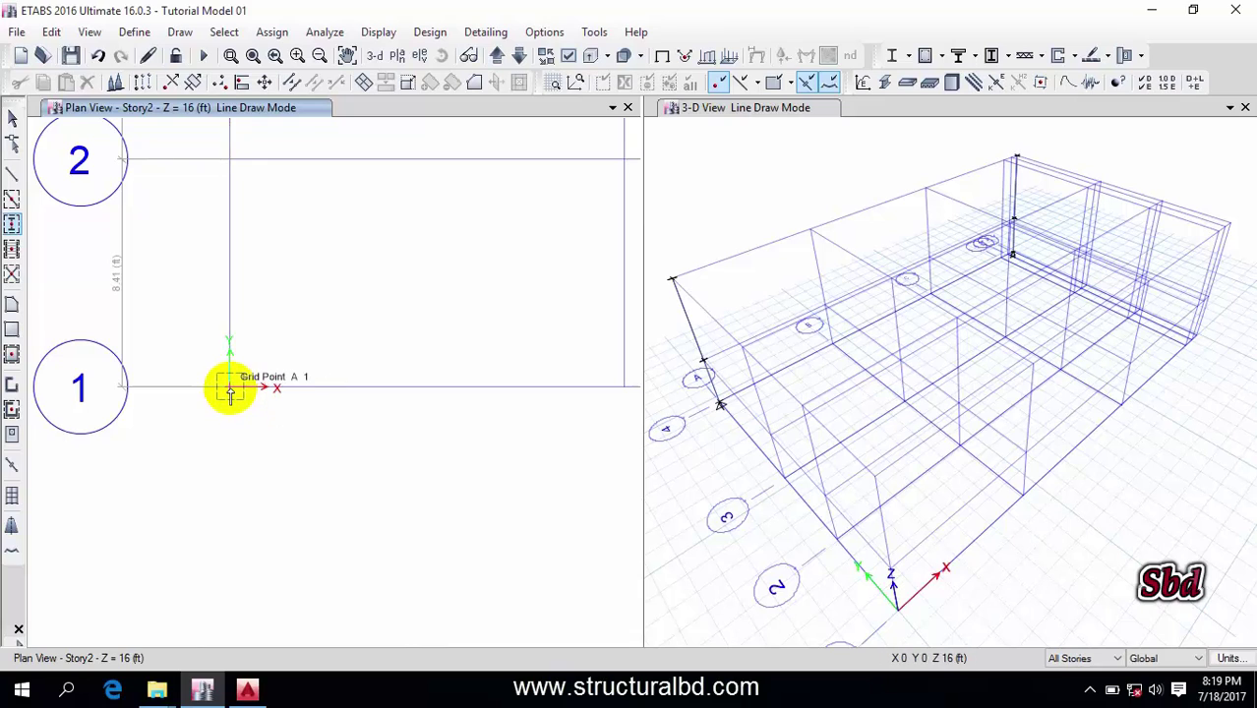
scroll(174, 423, down, 8)
scroll(333, 427, up, 10)
click(347, 427)
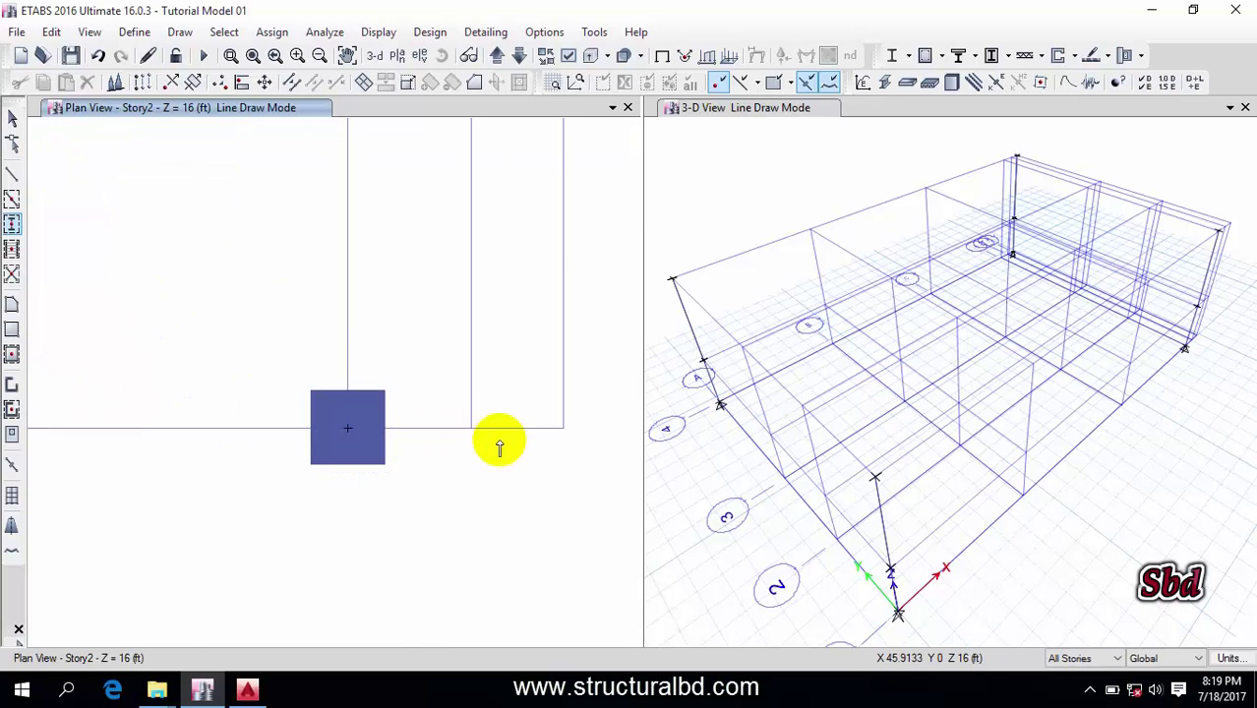
scroll(499, 441, down, 8)
scroll(365, 355, up, 5)
scroll(373, 355, down, 2)
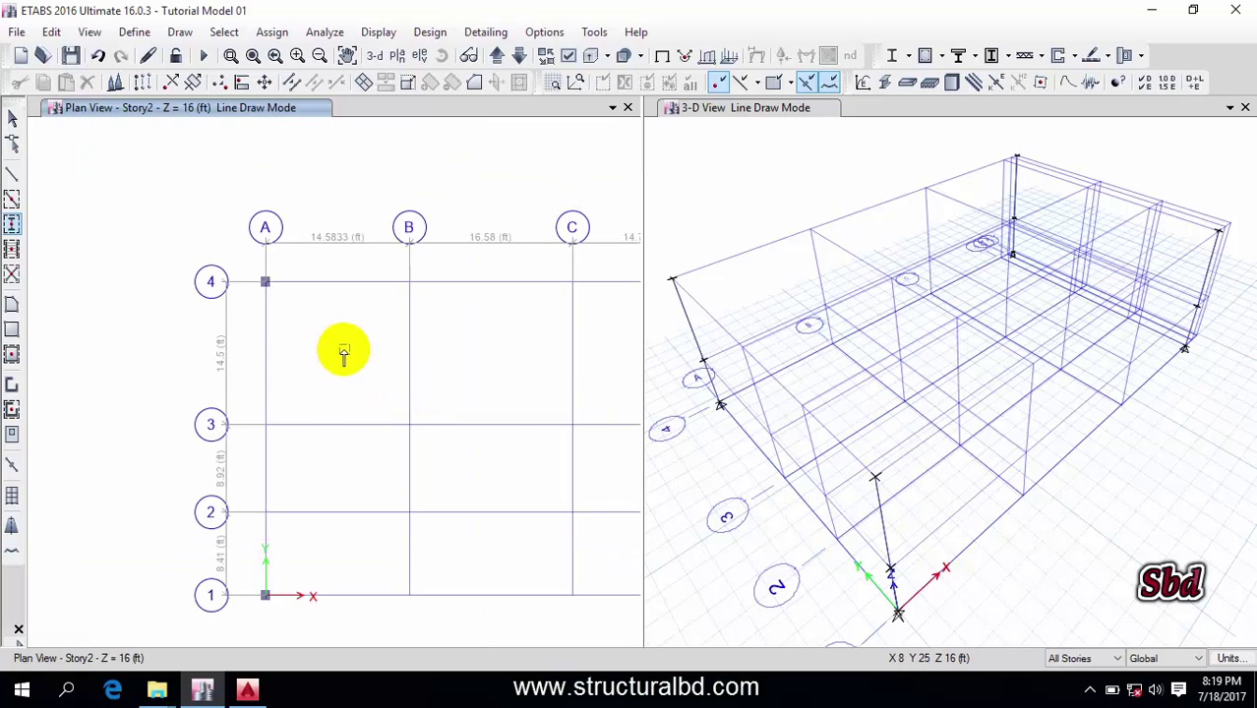
key(Escape)
middle_drag(372, 405, 354, 387)
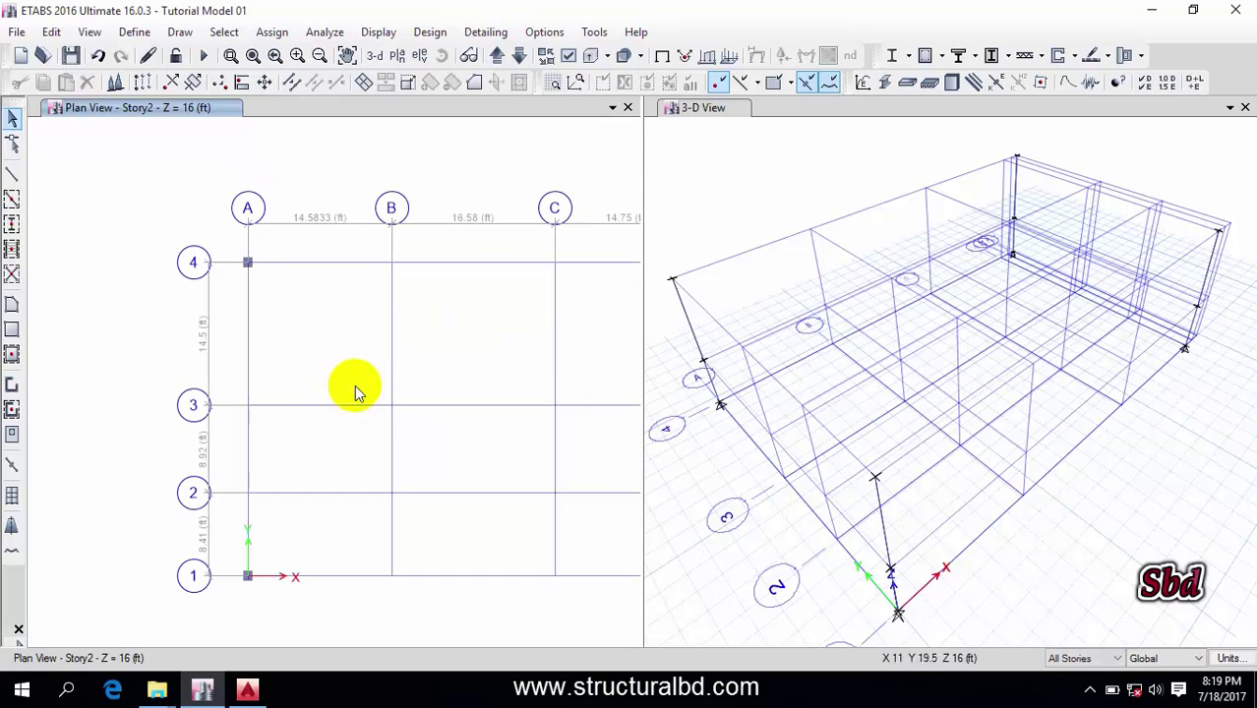
Restart Quick Draw Columns with the section property set to C12X15
click(12, 226)
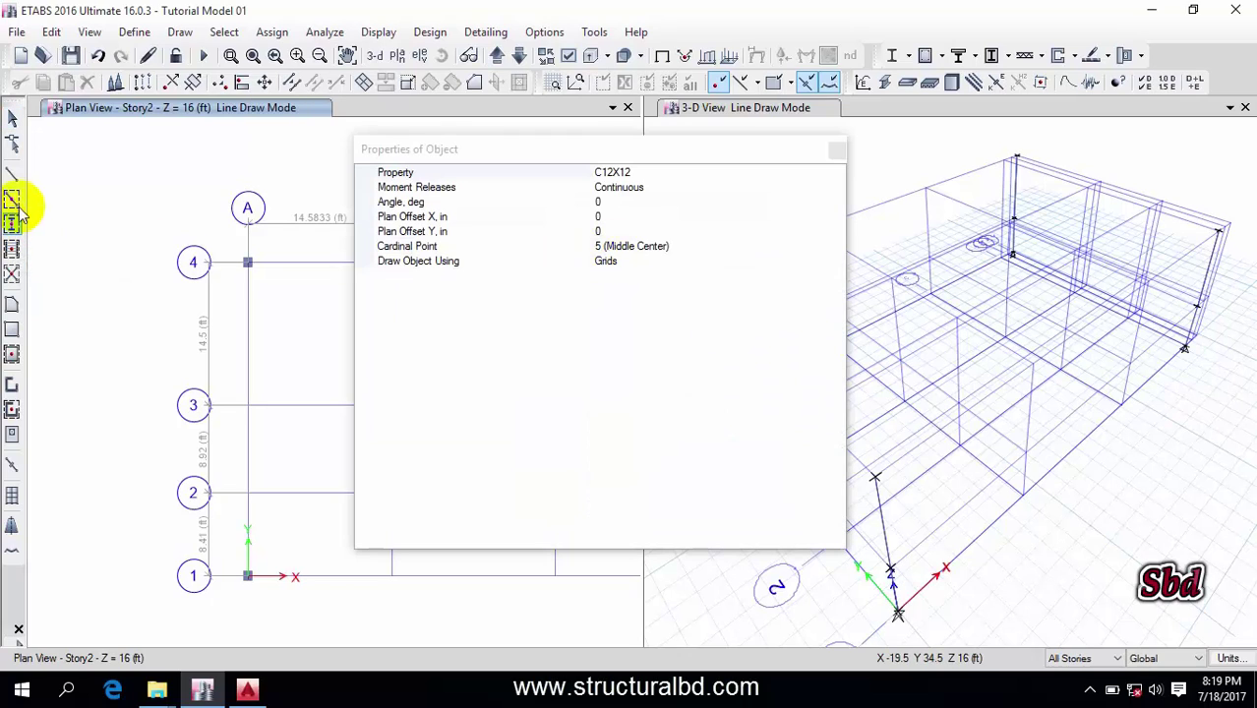
click(833, 174)
click(836, 173)
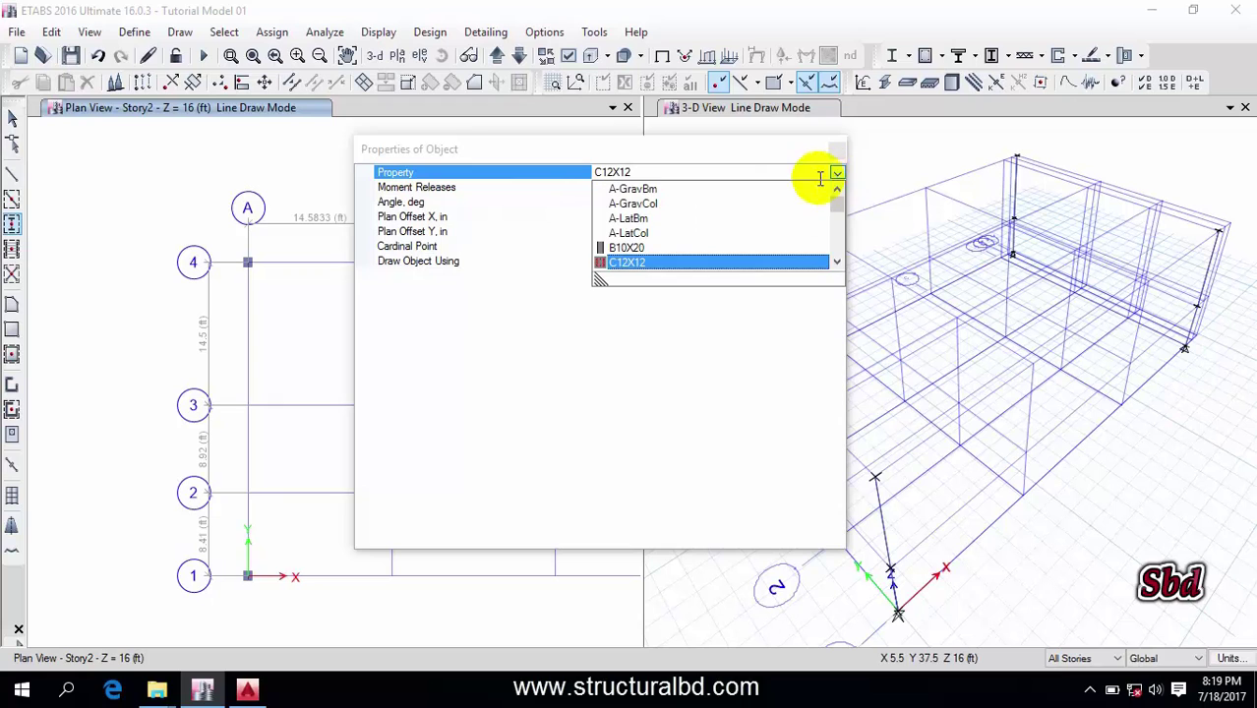
click(836, 262)
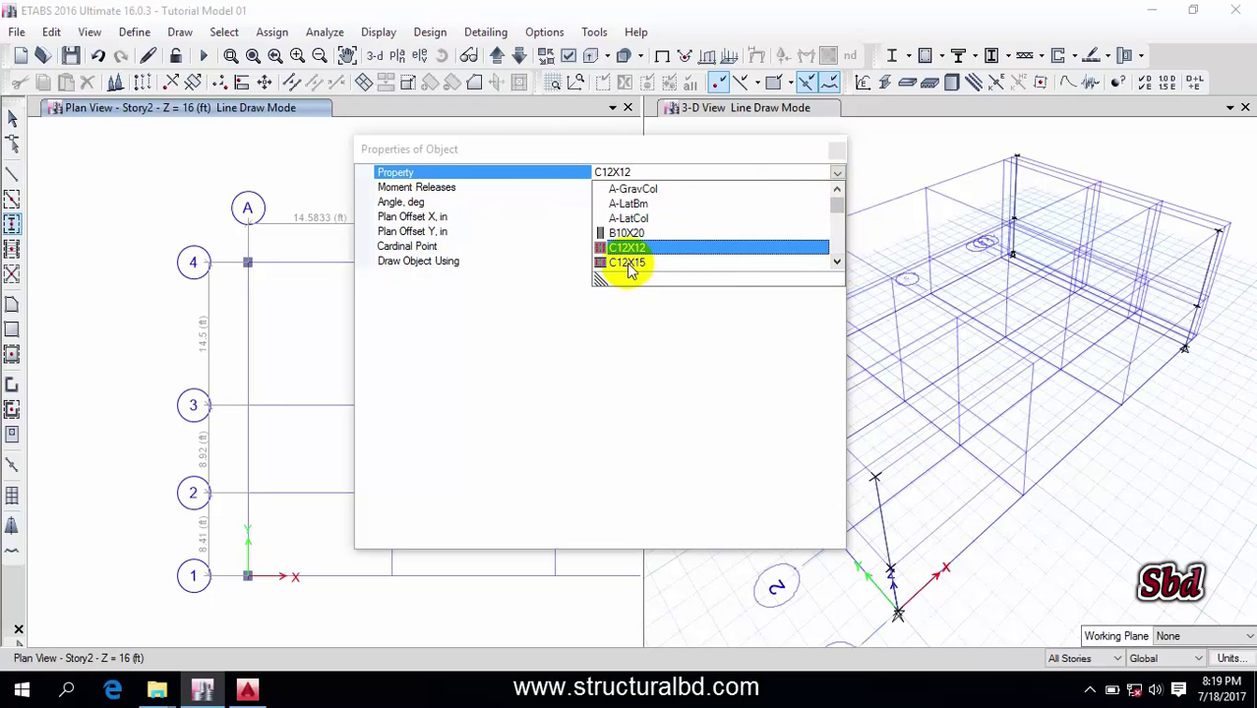
click(630, 266)
click(837, 152)
Check the 12x15 column locations in the AutoCAD layout and place a C12X15 column at grid point A-3 in ETABS
click(248, 690)
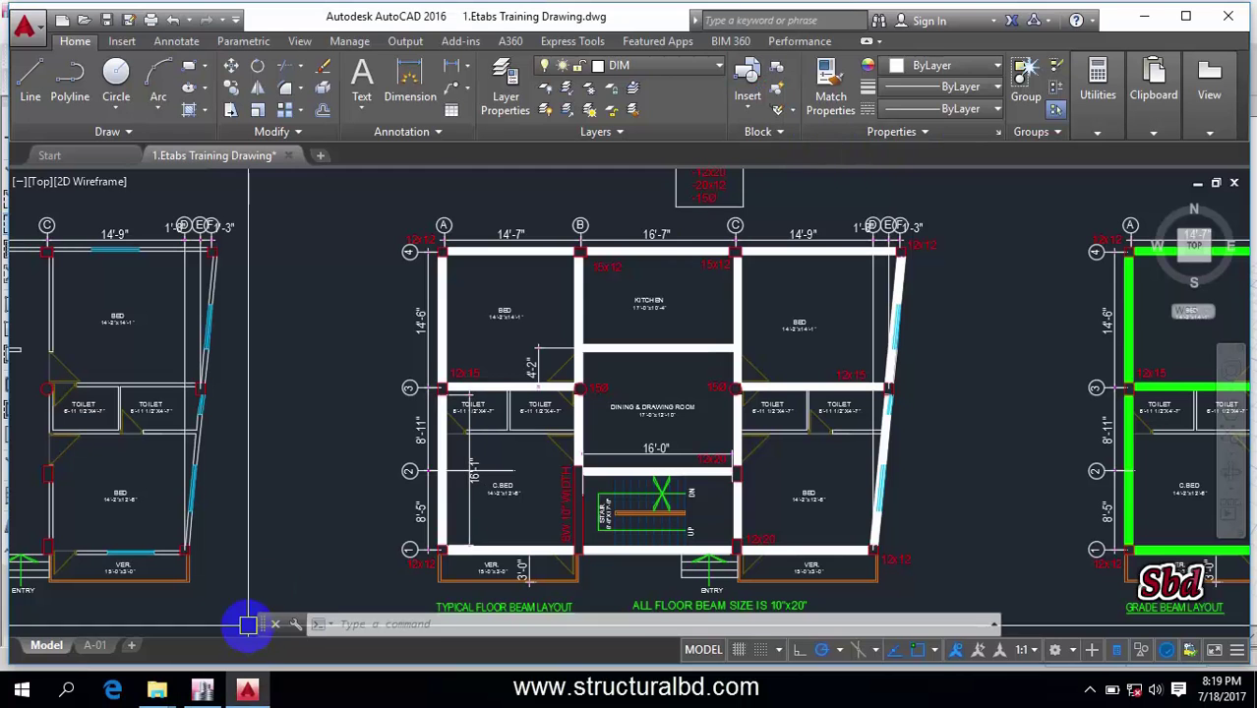
middle_drag(548, 264, 468, 307)
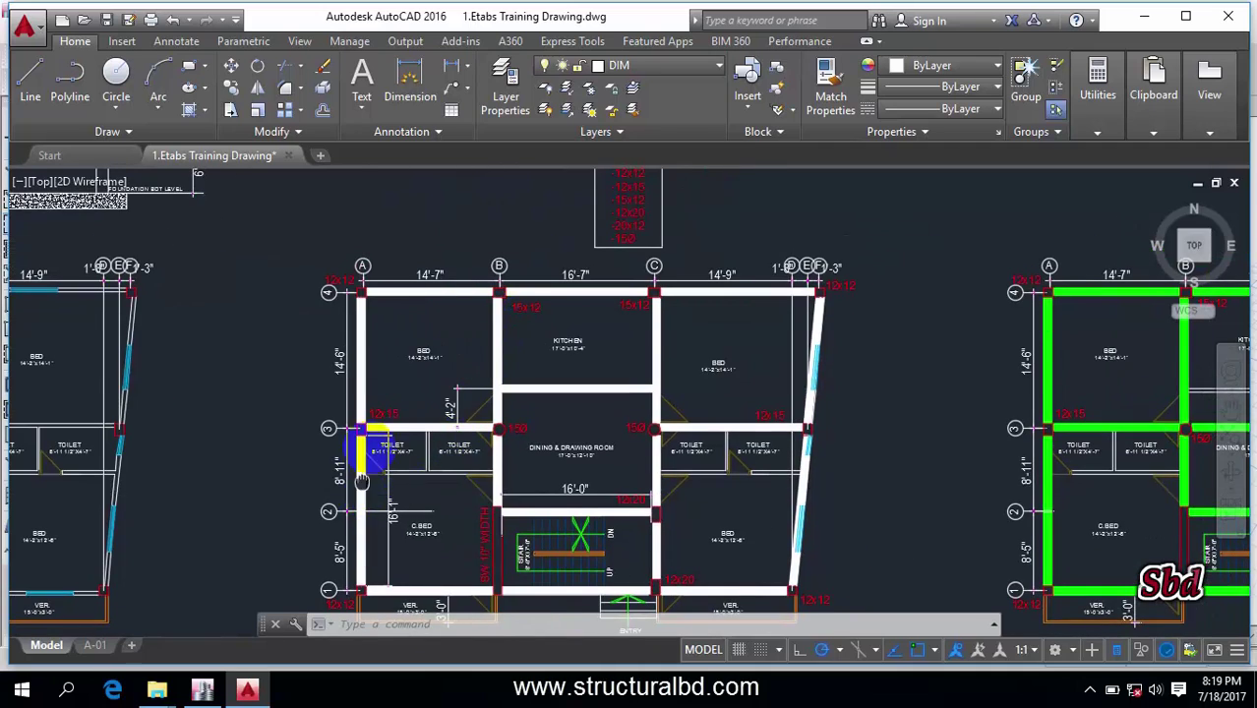
middle_drag(364, 473, 388, 389)
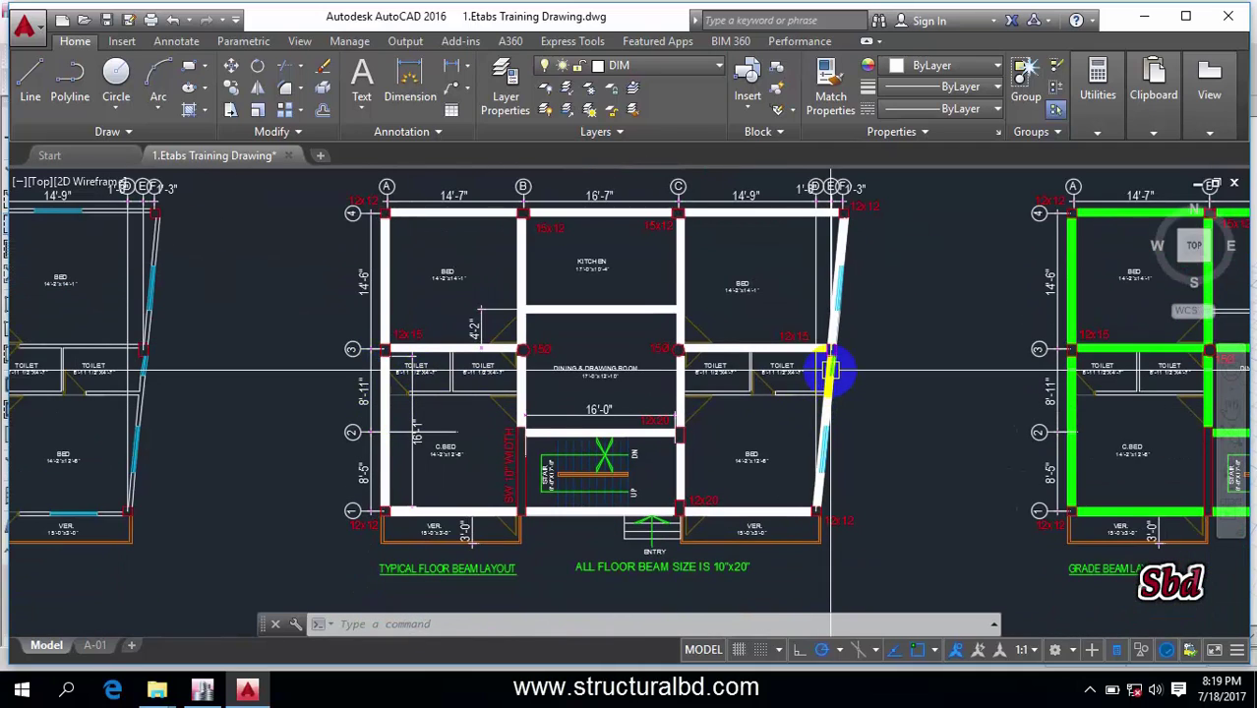
click(202, 690)
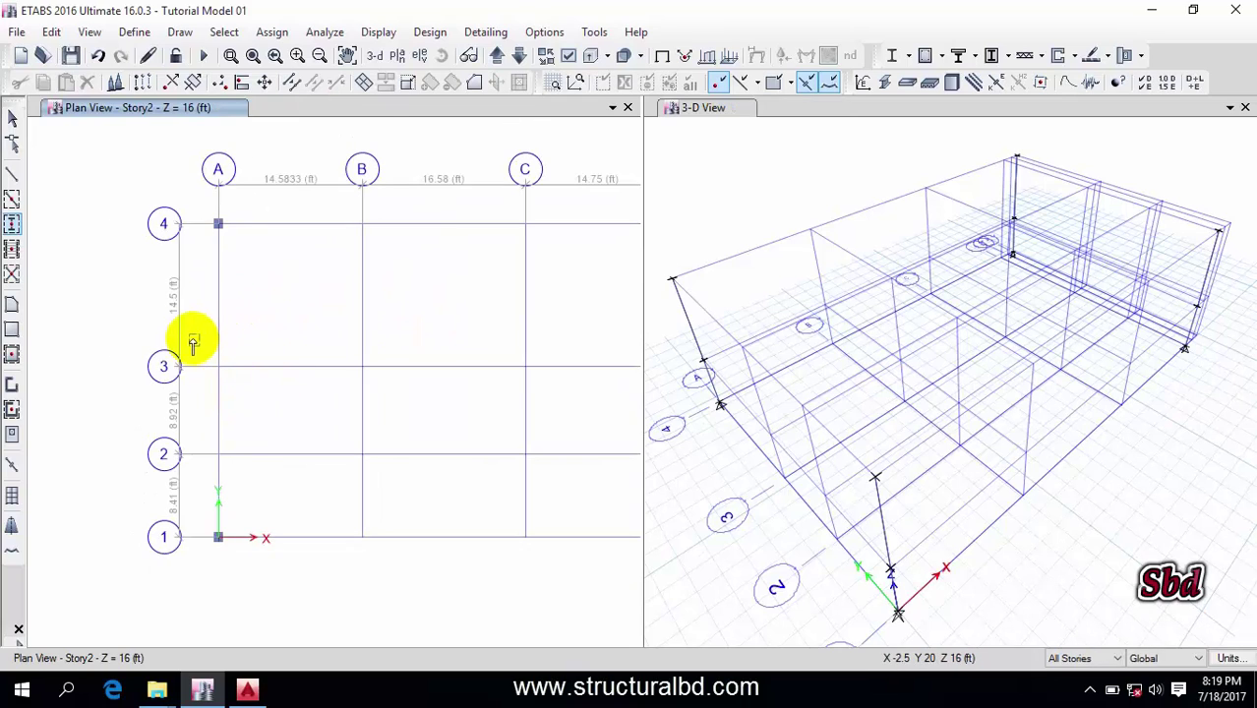
drag(193, 336, 228, 375)
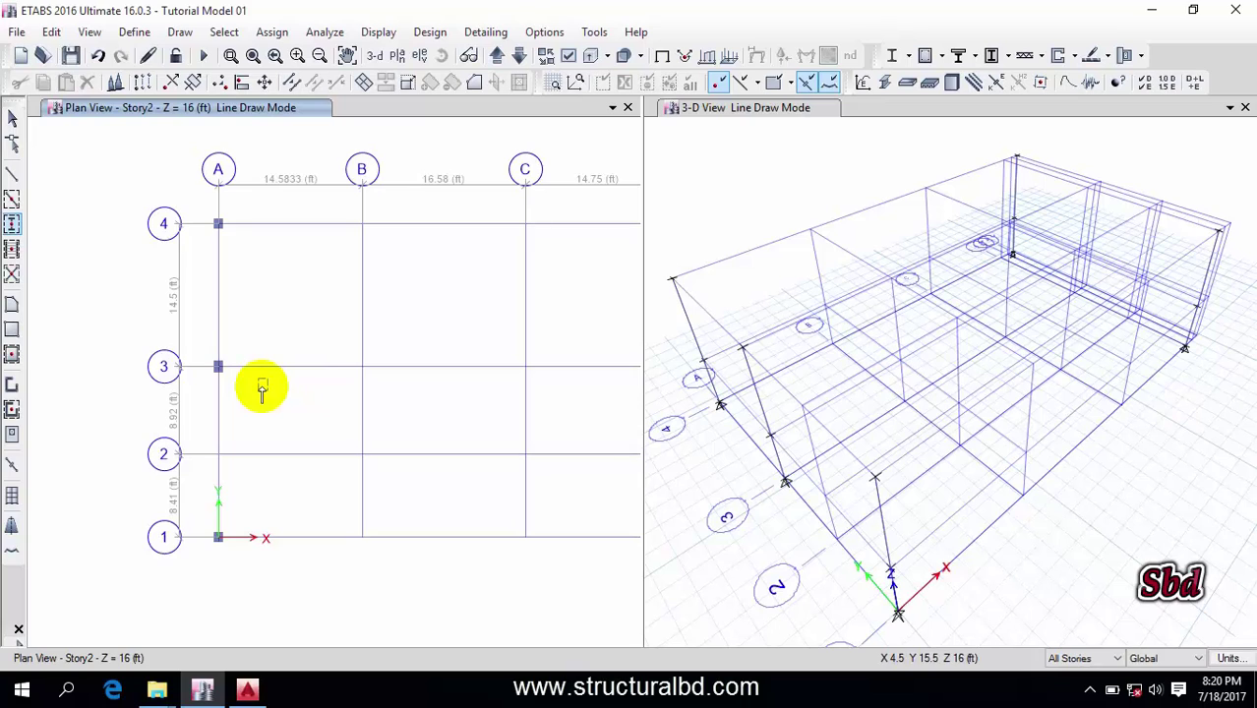
middle_drag(434, 411, 334, 398)
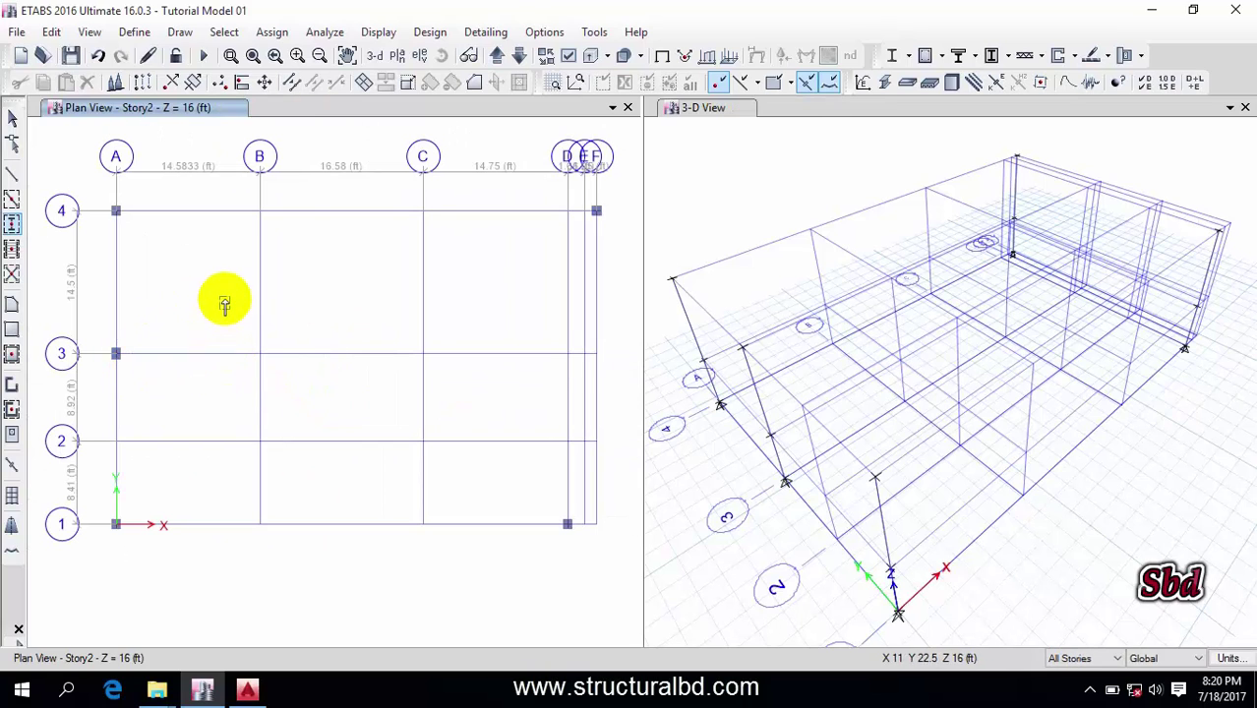
Try placing C12X15 columns at B-3, C-3, B-2 and C-2 together with one window, and undo the placement
drag(194, 268, 478, 483)
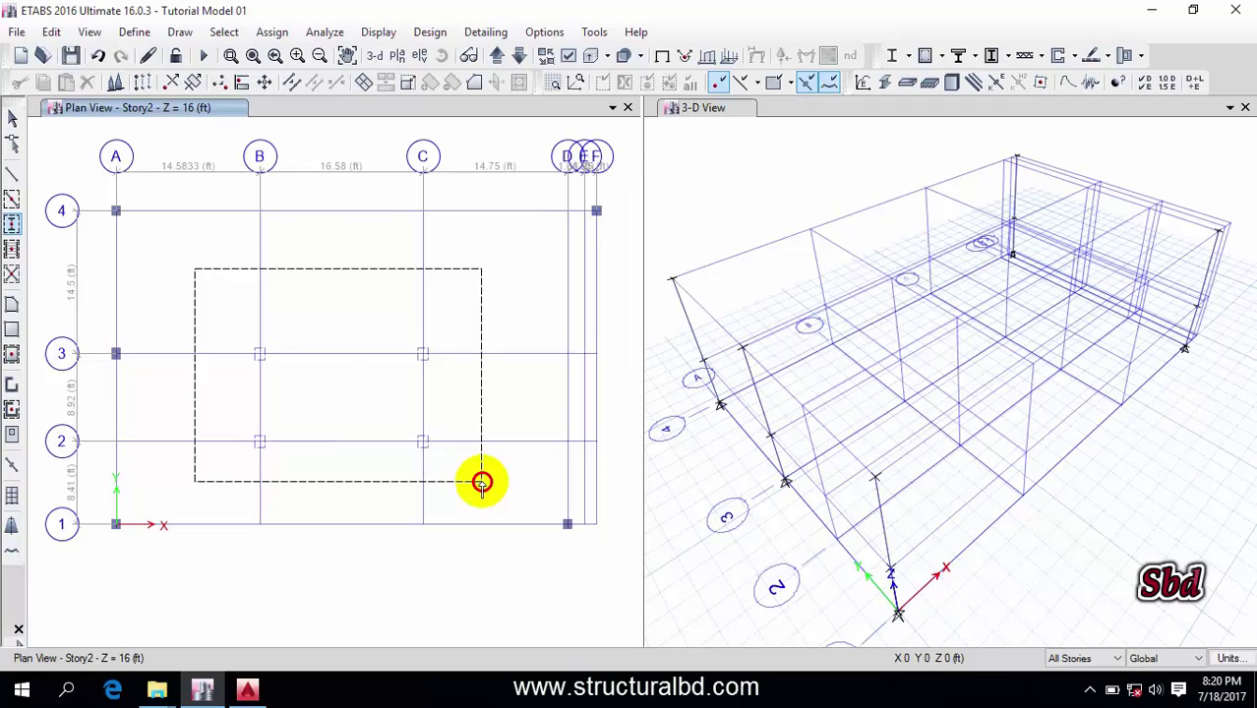
drag(481, 484, 483, 482)
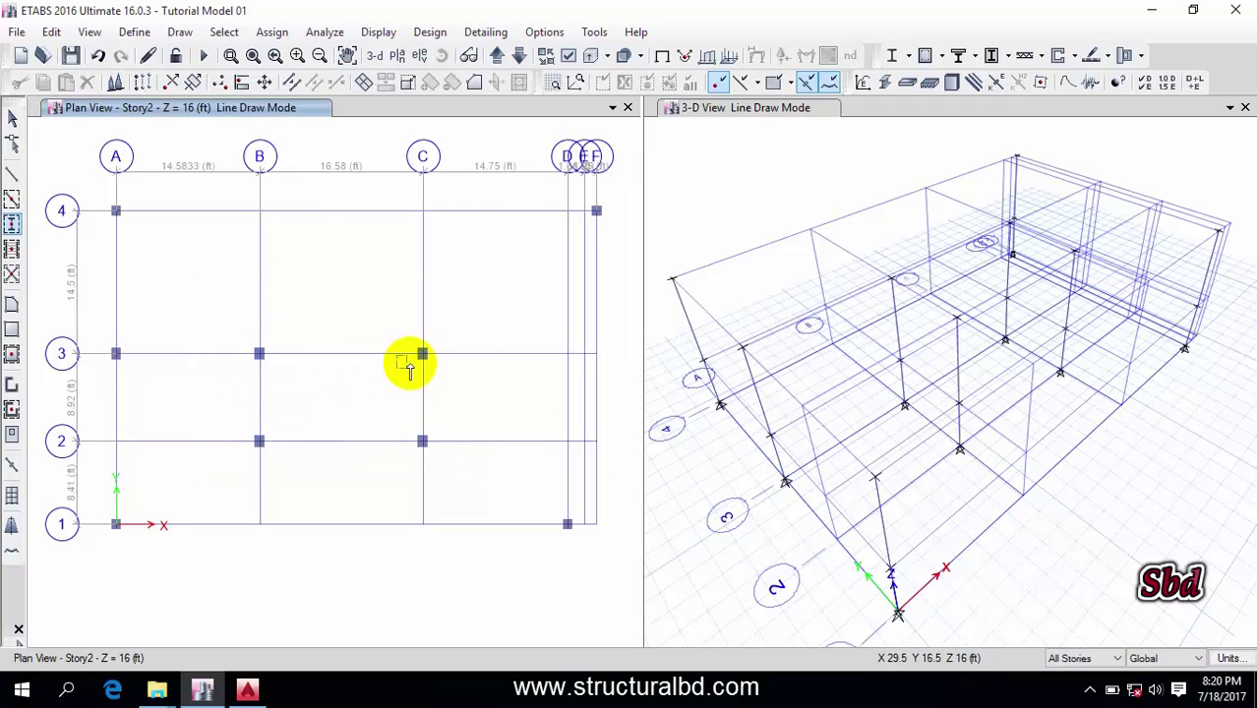
key(ctrl+z)
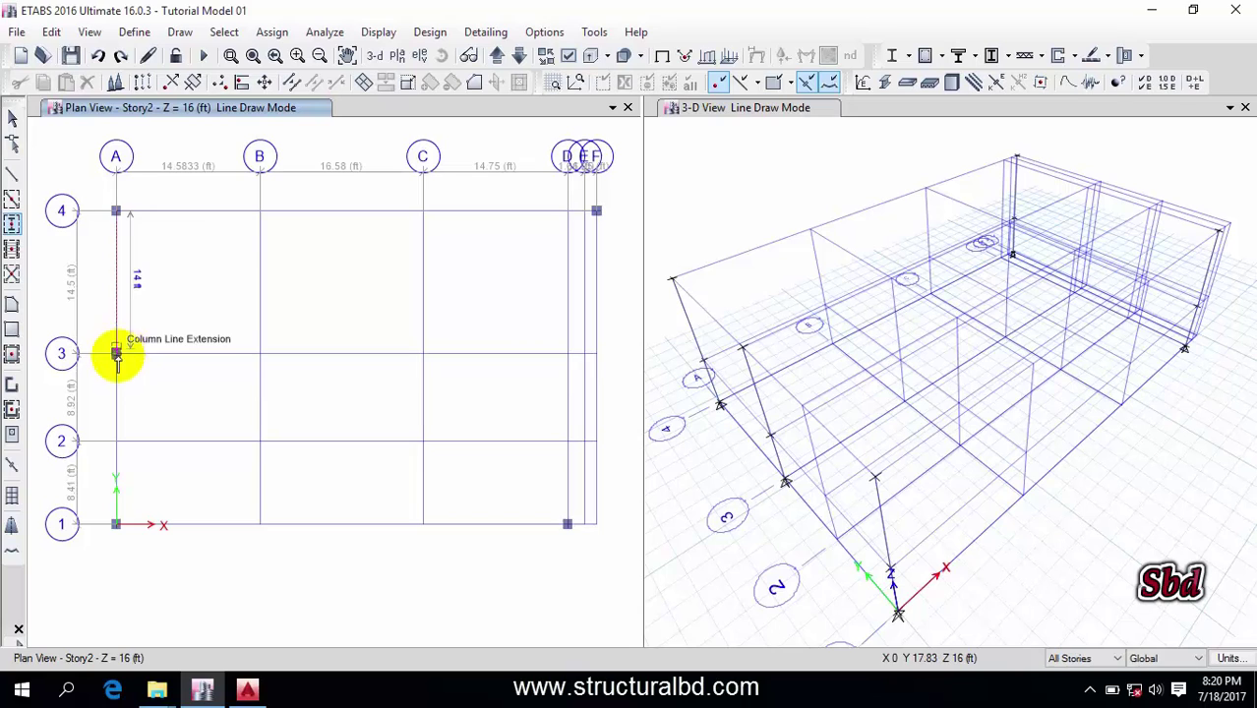
Place a C12X15 column at grid point E-3
click(585, 356)
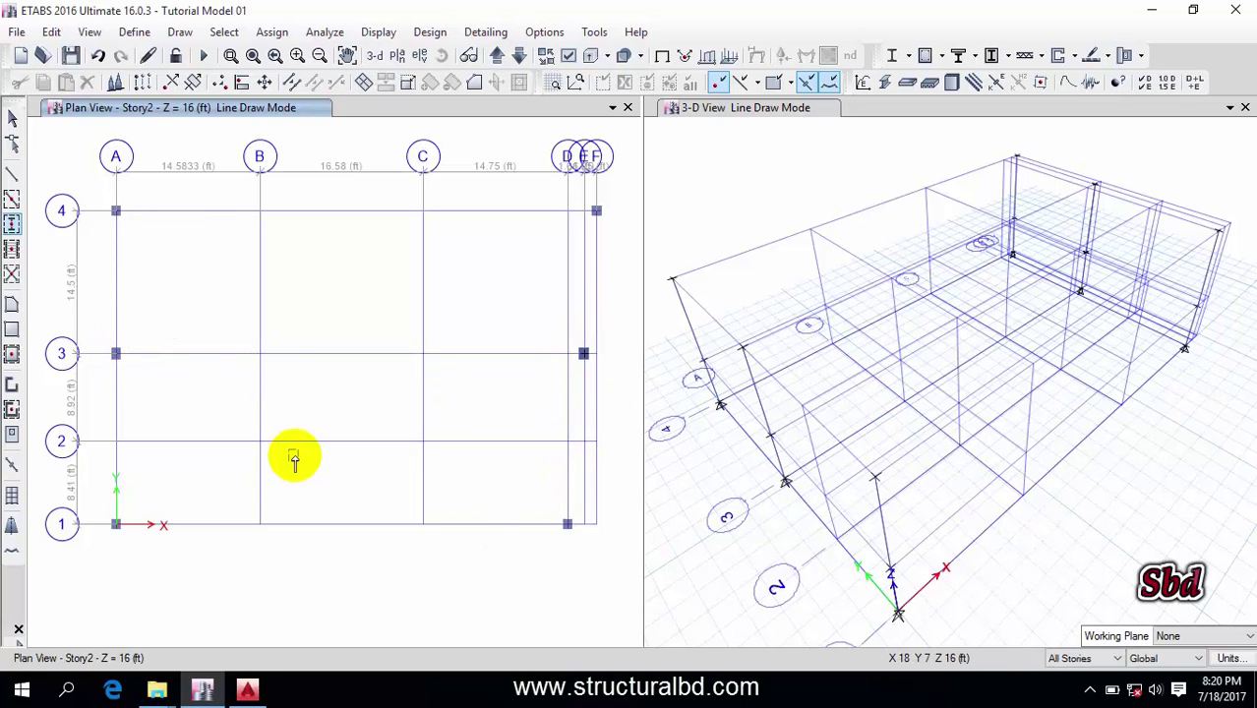
Check the 15x12 column locations in the AutoCAD layout and restart Quick Draw Columns in ETABS with the section property set to C15X12
click(246, 688)
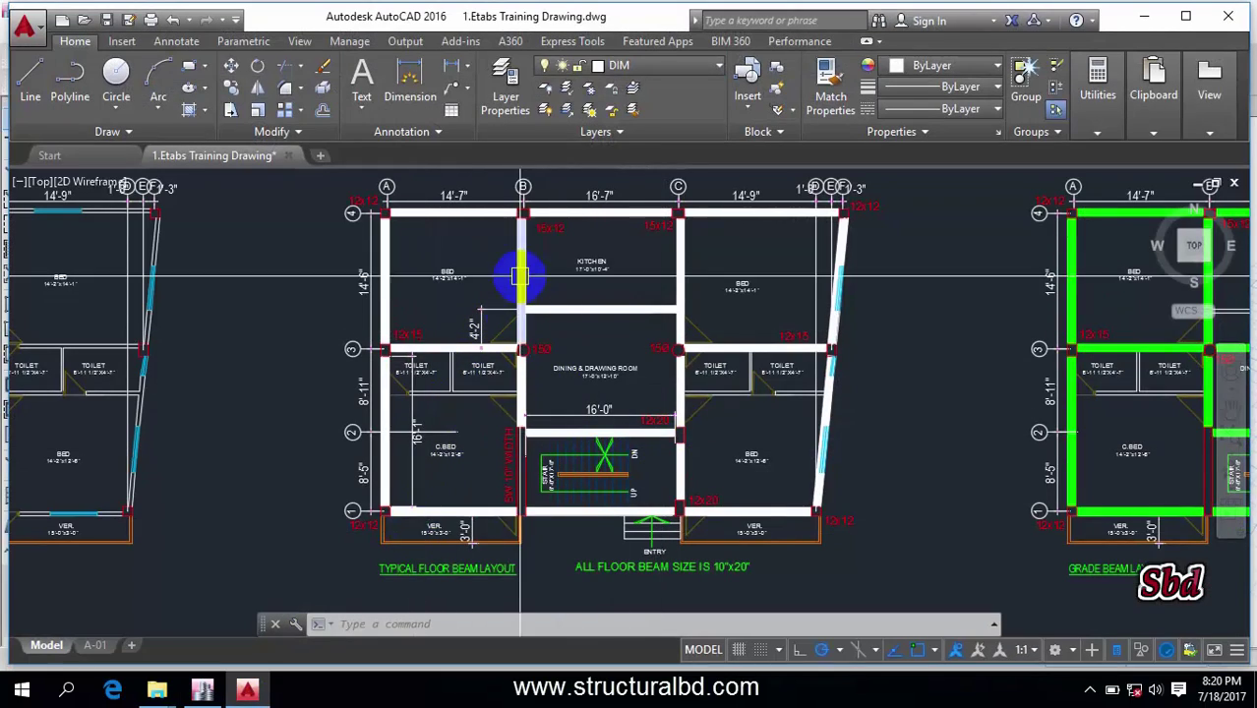
scroll(536, 318, up, 3)
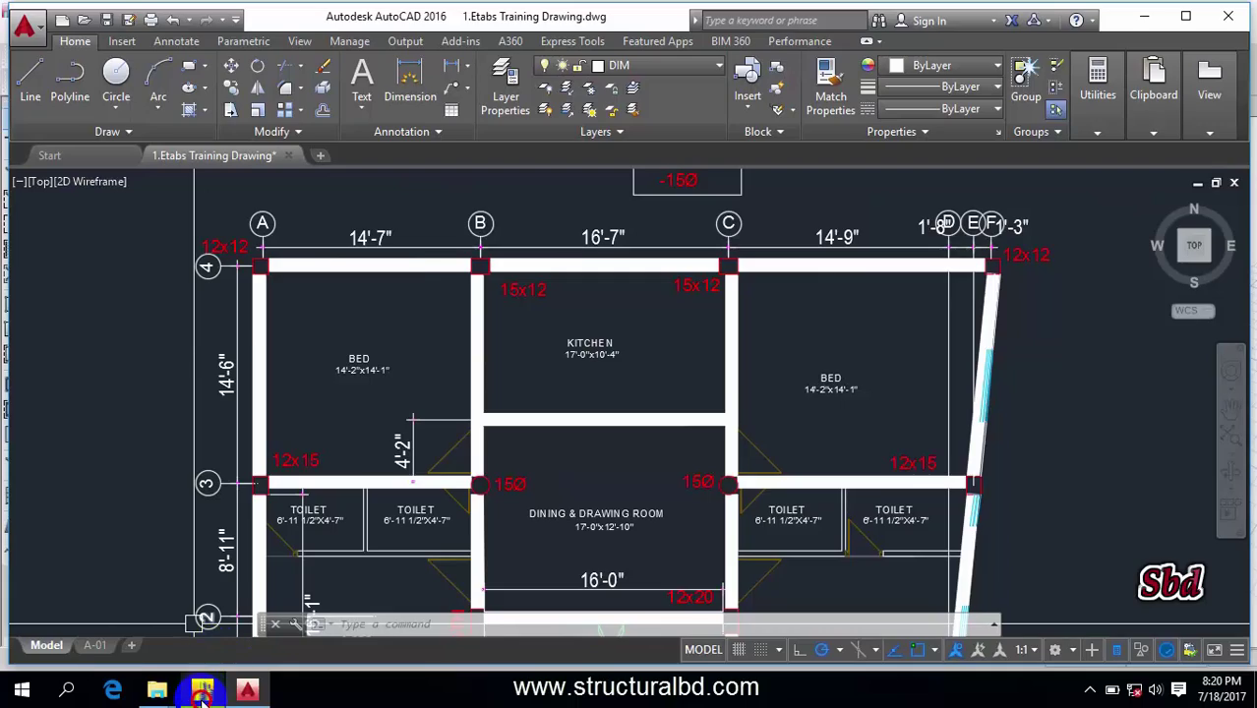
click(202, 688)
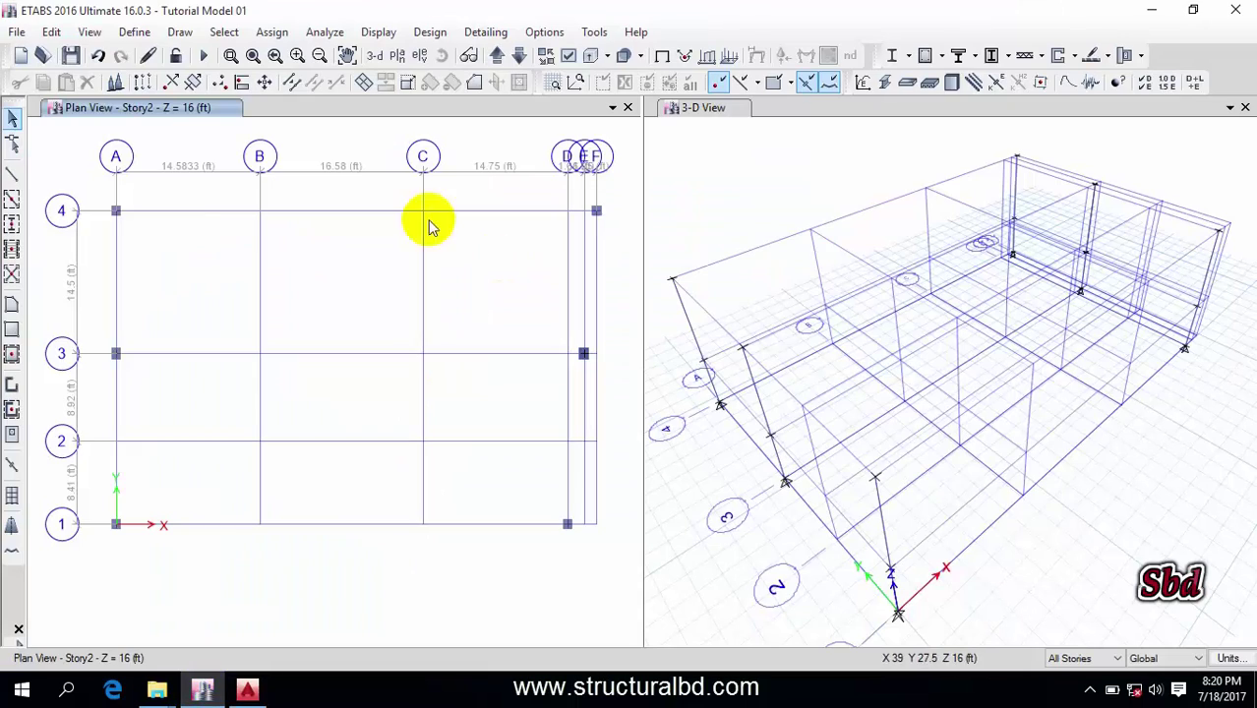
click(13, 225)
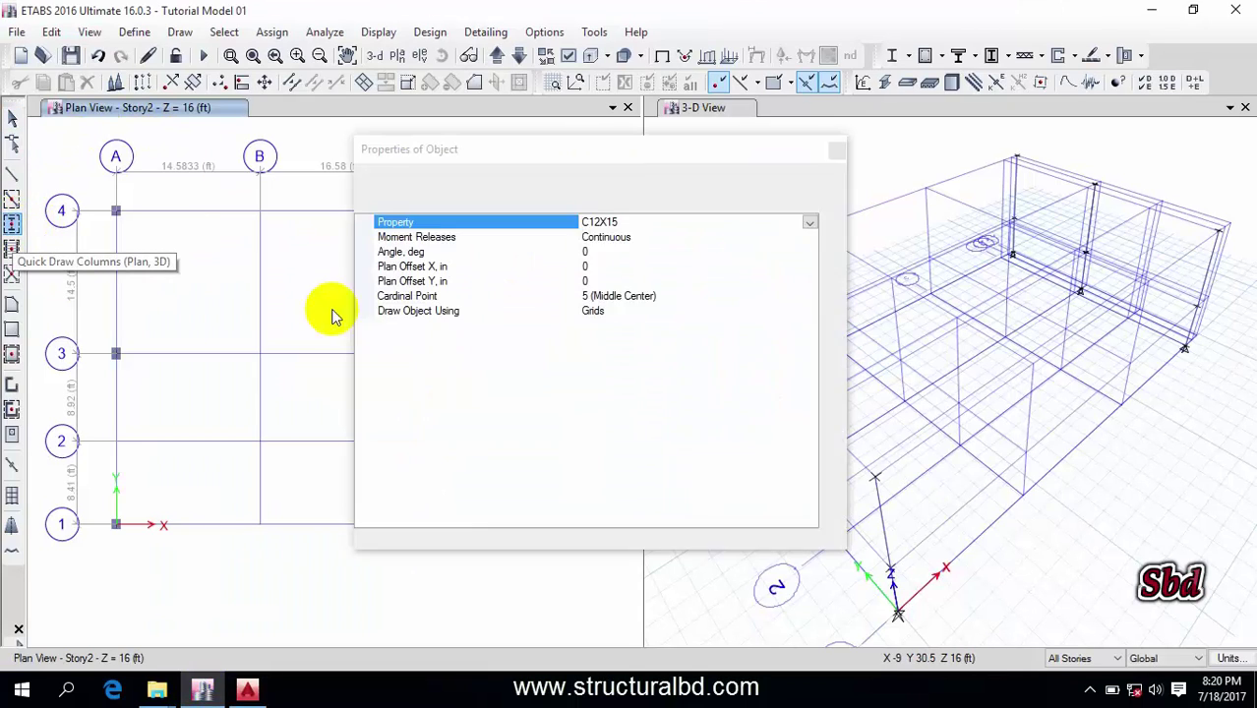
click(834, 177)
click(639, 261)
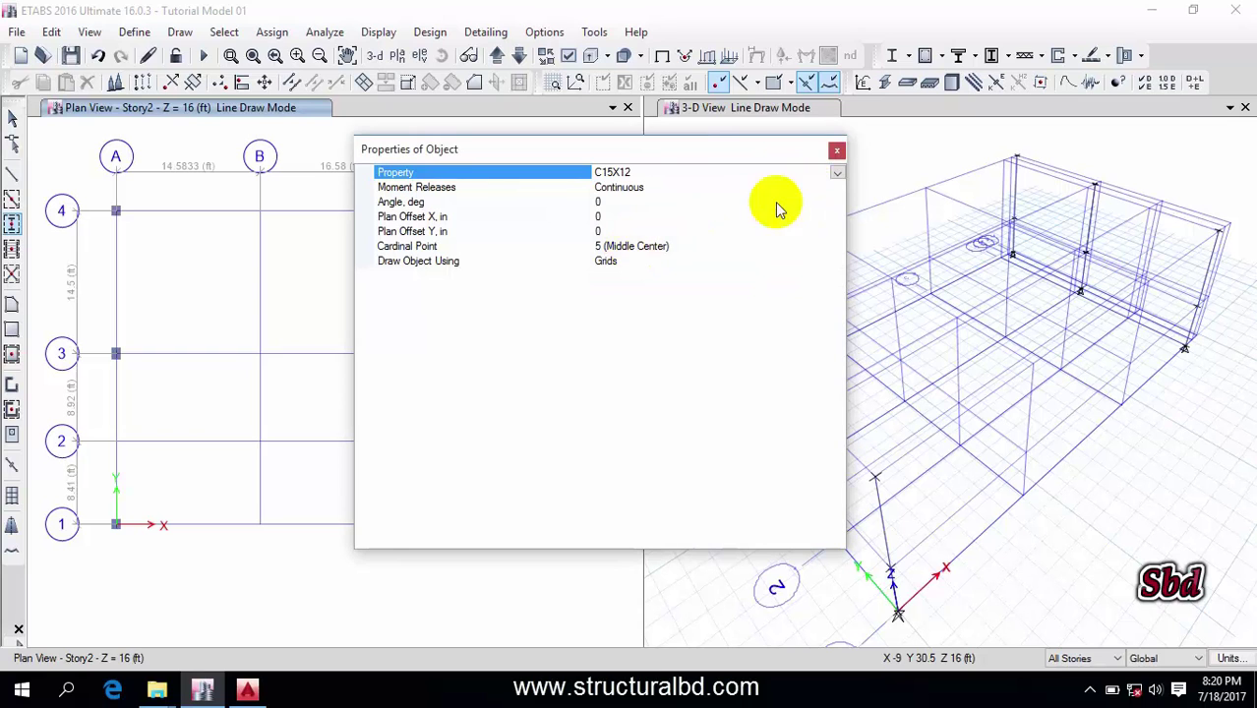
click(835, 152)
Recheck the AutoCAD layout briefly and place C15X12 columns at grid points B-4 and C-4 in ETABS
click(247, 689)
click(204, 690)
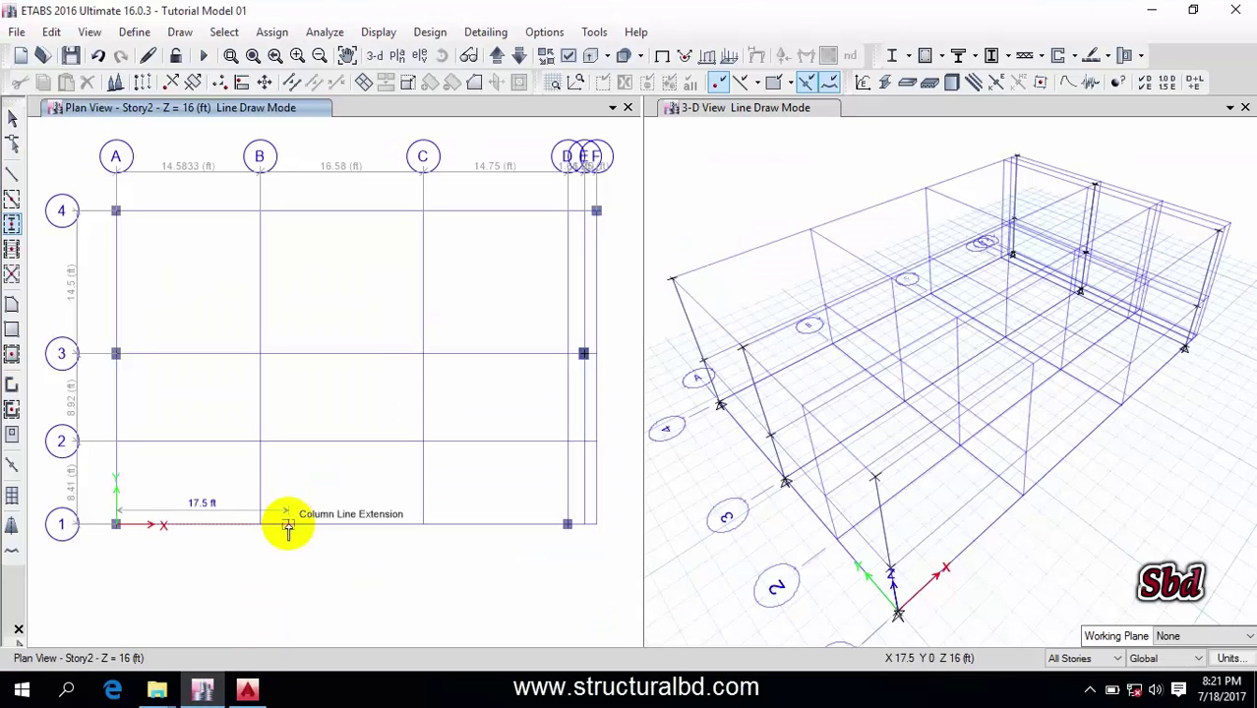
middle_drag(180, 500, 194, 497)
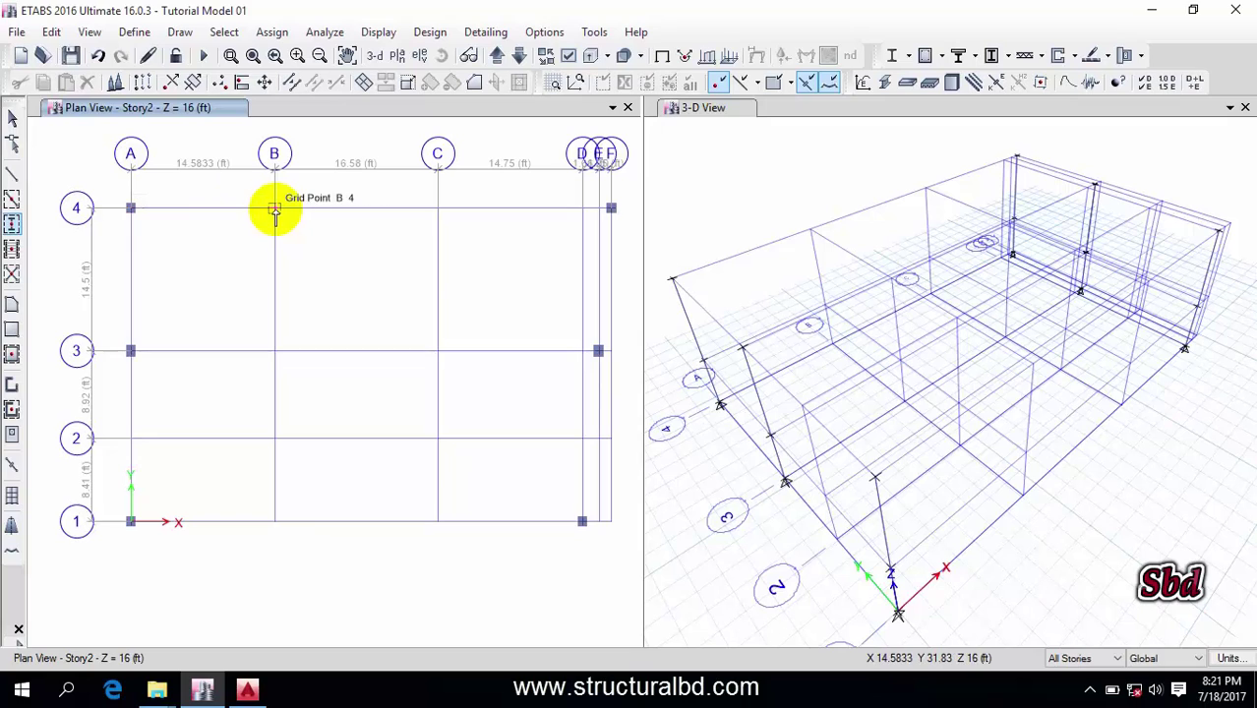
scroll(463, 219, up, 3)
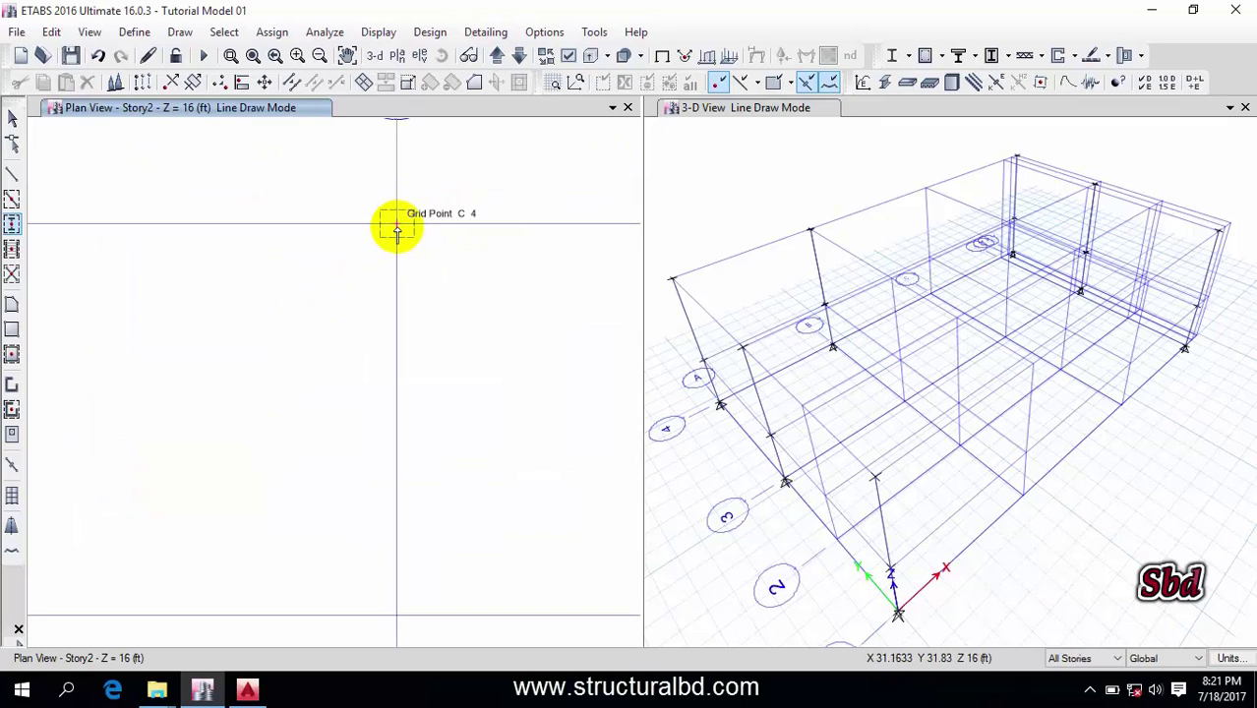
scroll(429, 288, down, 4)
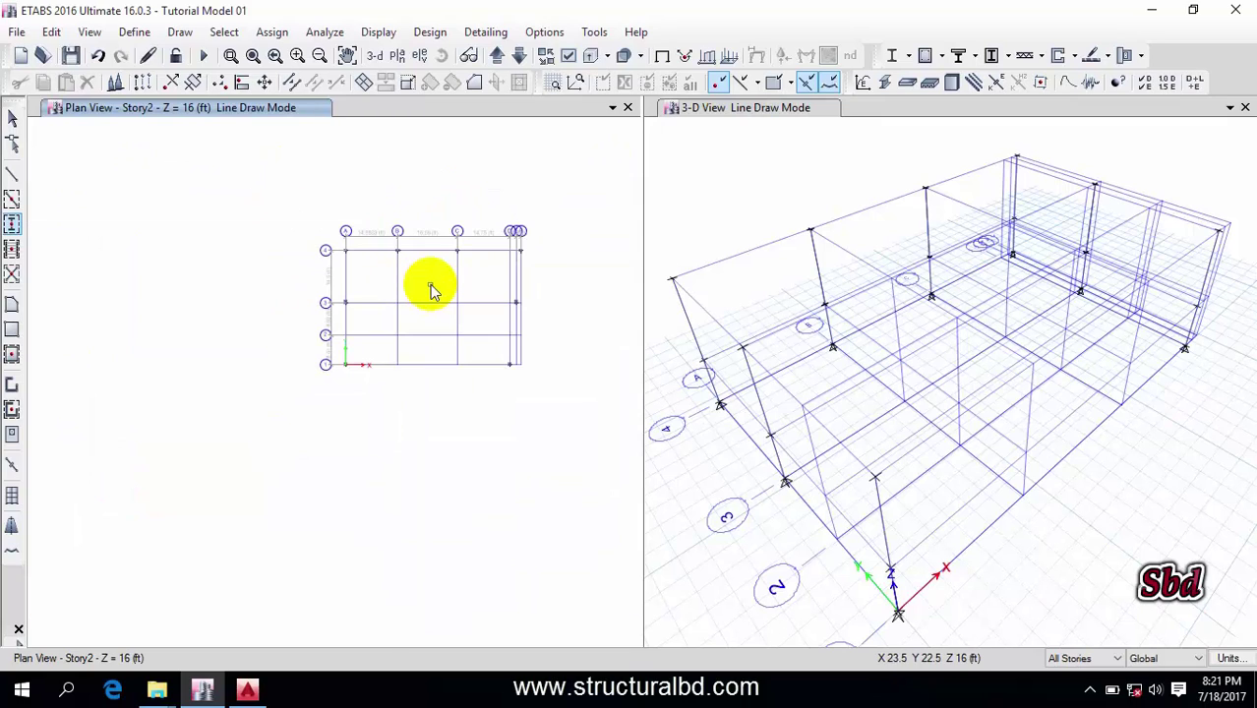
Restart Quick Draw Columns with the section property set to C12X20
key(Escape)
click(12, 224)
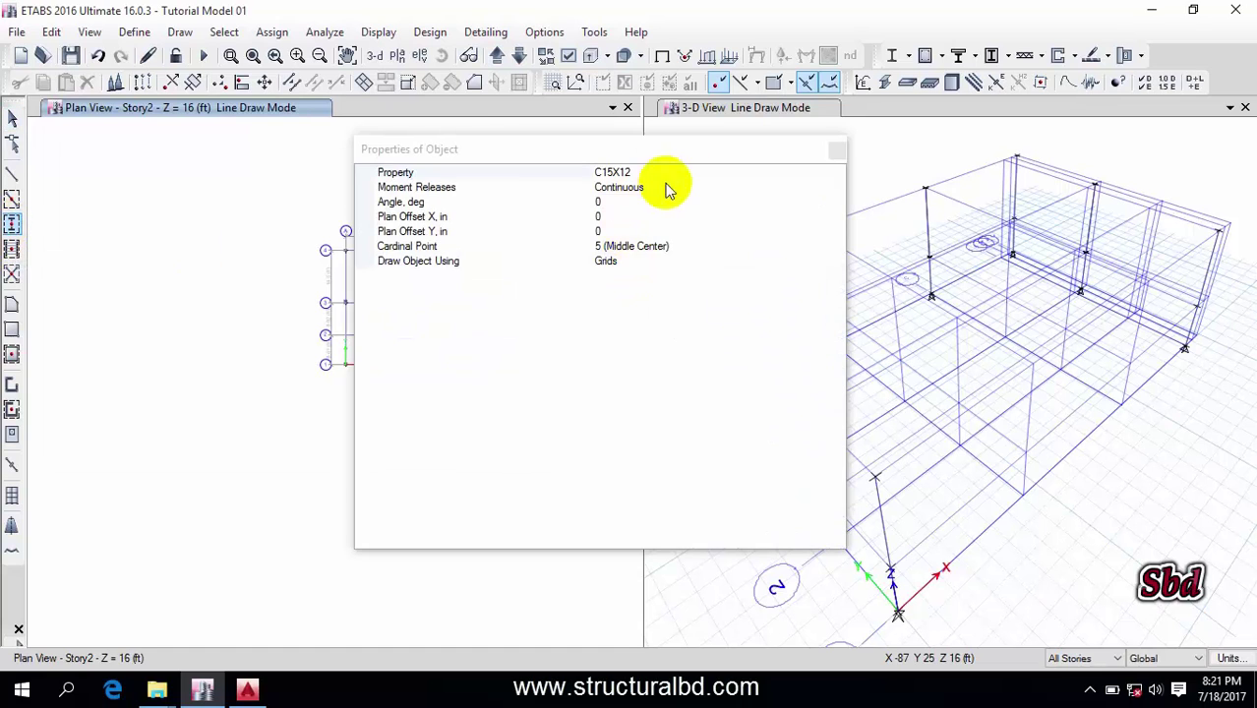
click(838, 176)
click(630, 233)
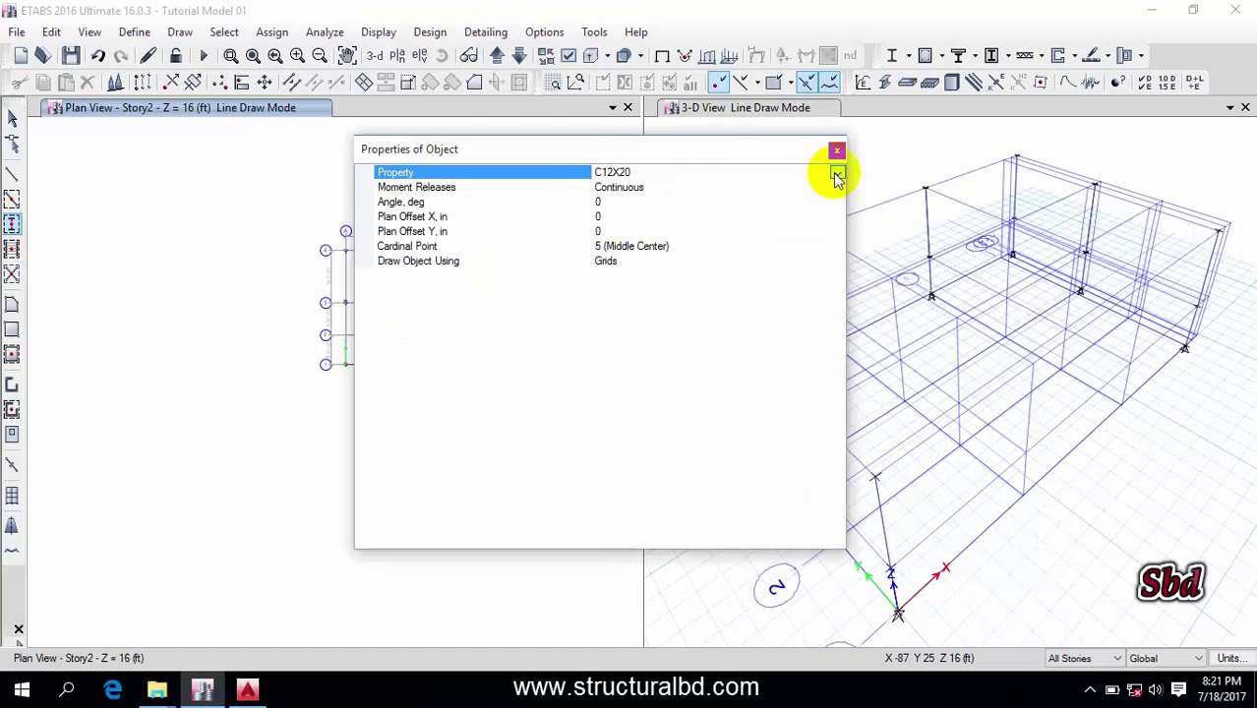
Check the 12x20 column locations in the AutoCAD layout and place C12X20 columns at C-2 and C-1 together with one window in ETABS
key(alt+Tab)
click(203, 689)
click(258, 692)
middle_drag(511, 536, 496, 408)
middle_drag(519, 499, 512, 352)
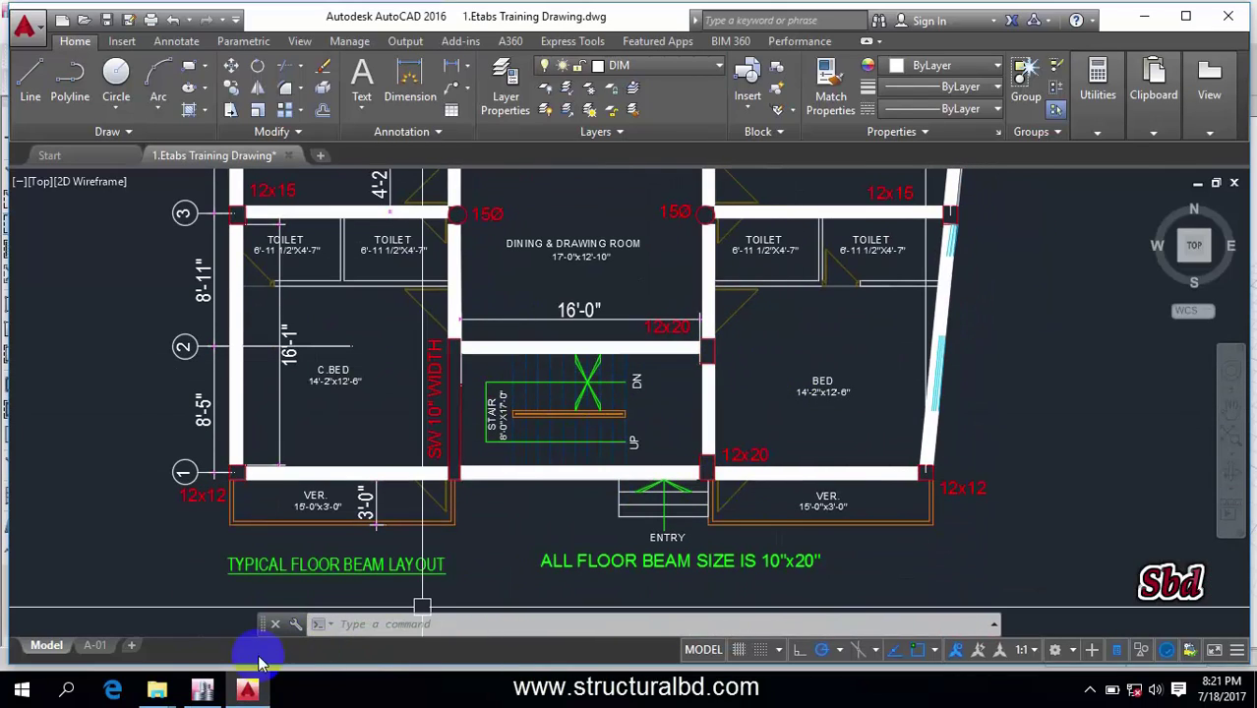
click(199, 694)
scroll(476, 352, up, 4)
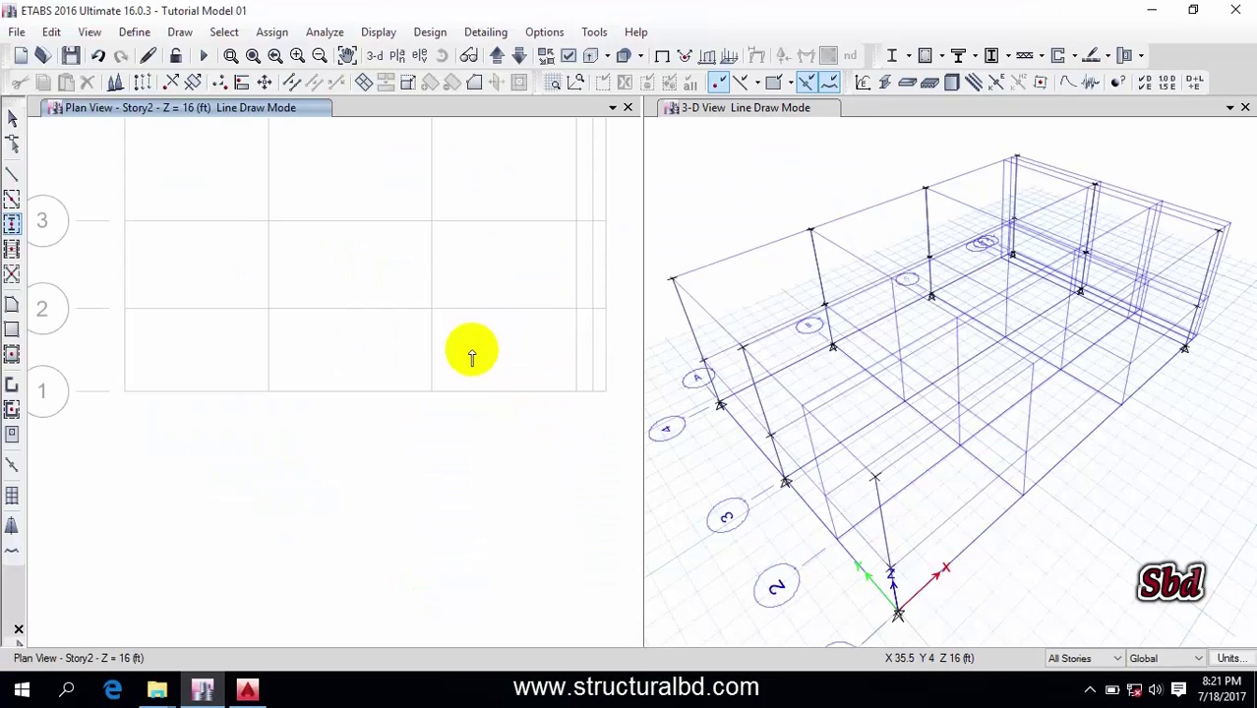
drag(410, 292, 450, 405)
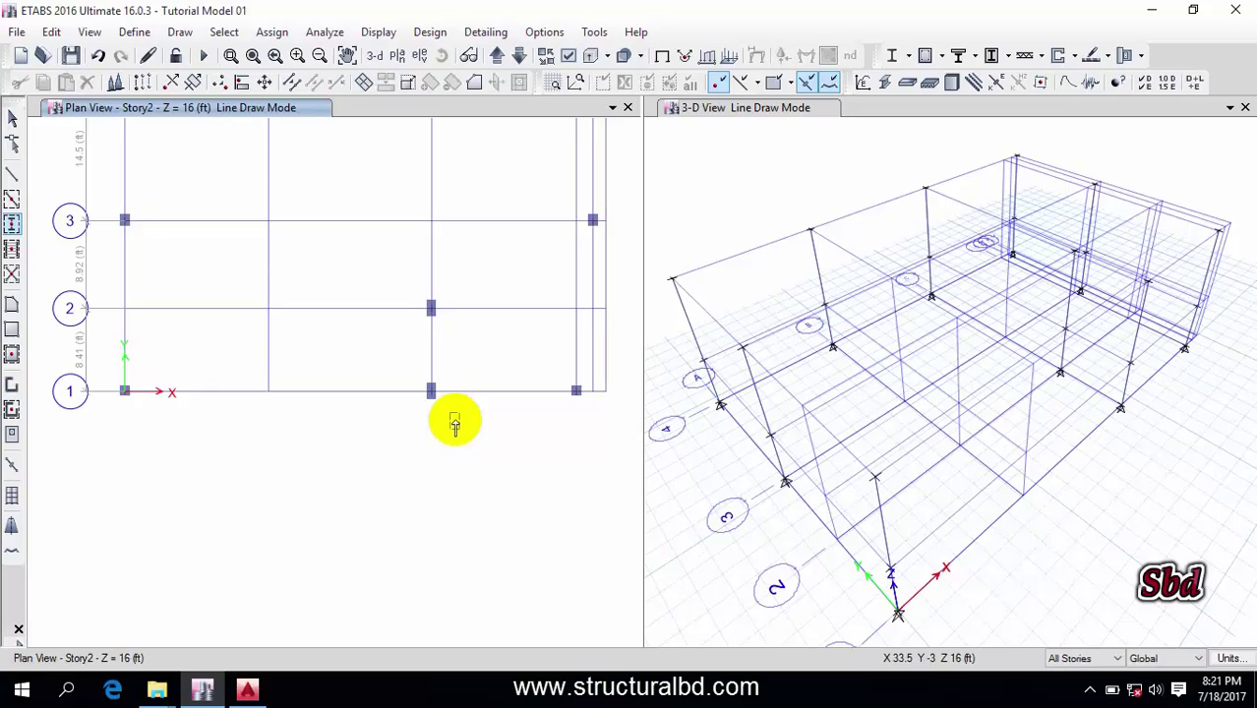
Examine the remaining column sizes at B-3 and C-3 in the AutoCAD layout and return to the ETABS plan view
key(alt+Tab)
scroll(483, 371, up, 3)
scroll(471, 372, down, 2)
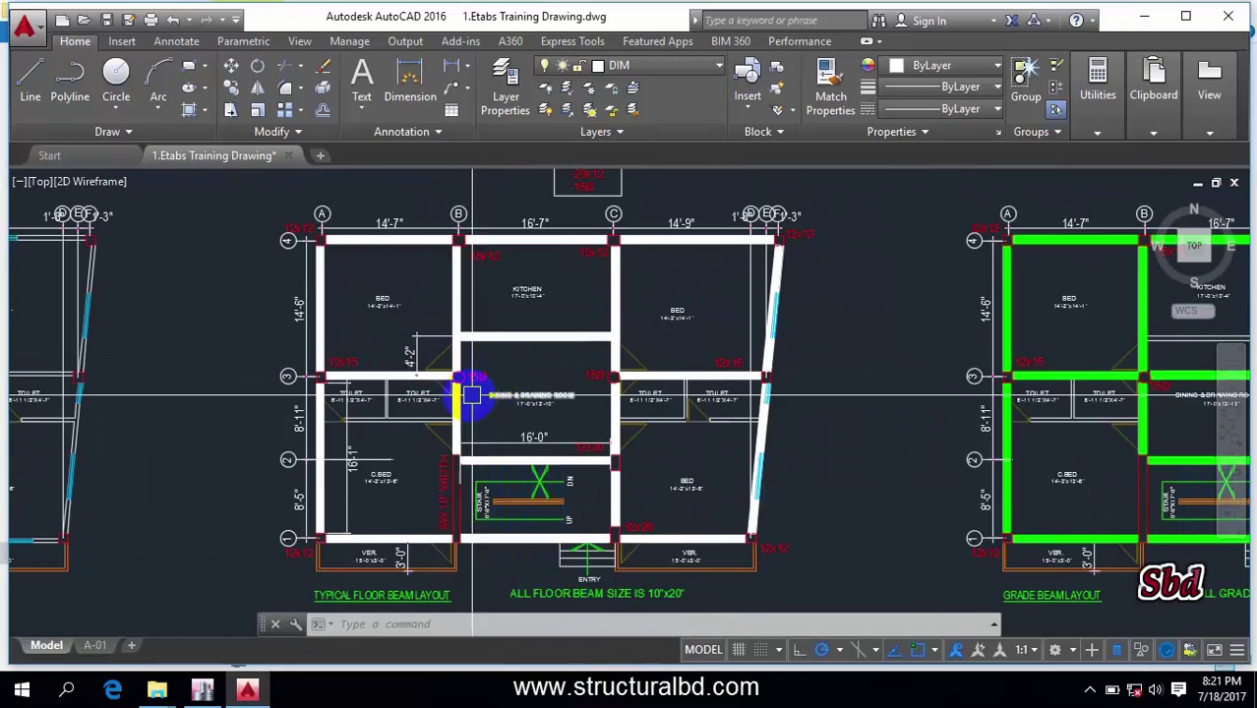
scroll(473, 396, up, 2)
scroll(477, 393, down, 2)
middle_drag(477, 409, 477, 393)
click(202, 691)
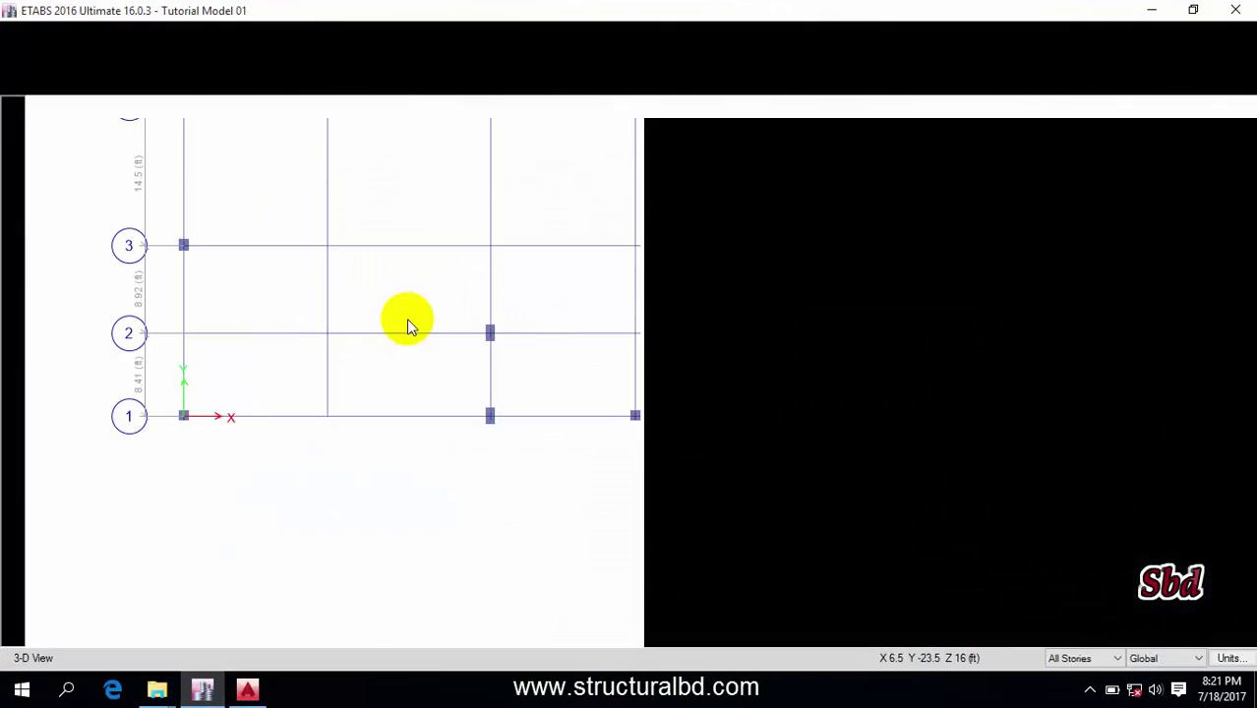
middle_drag(368, 307, 368, 315)
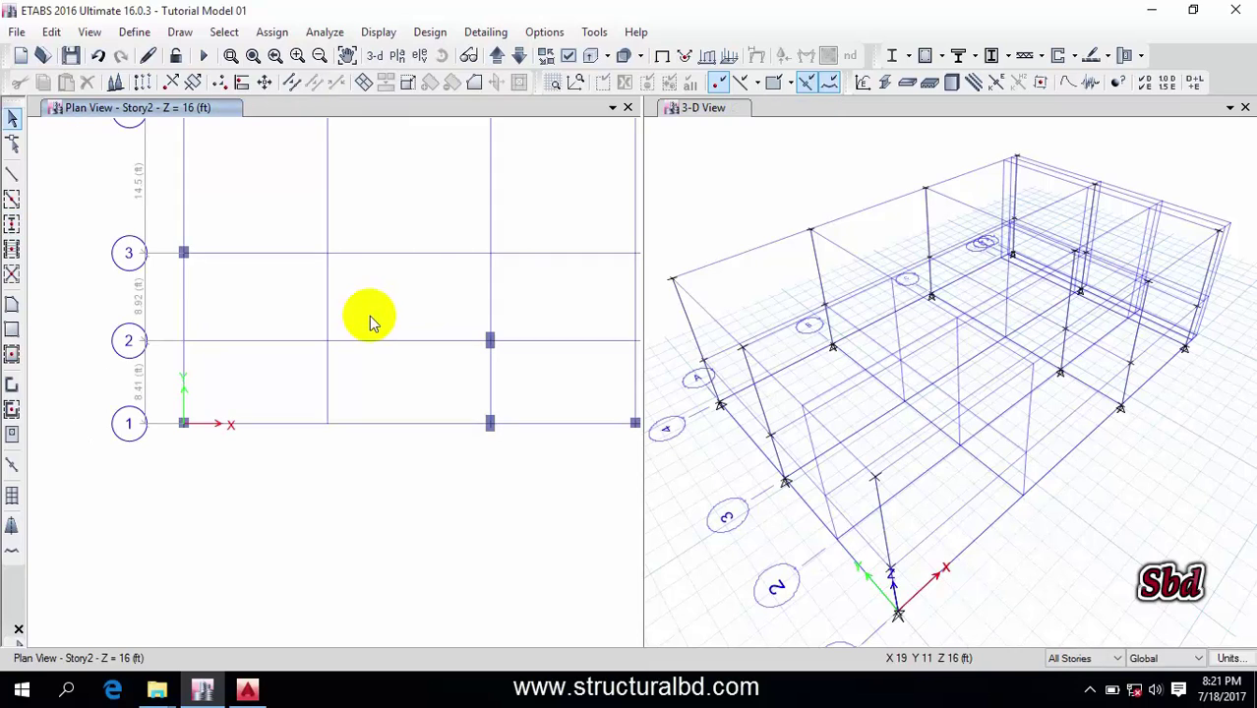
middle_drag(415, 277, 315, 384)
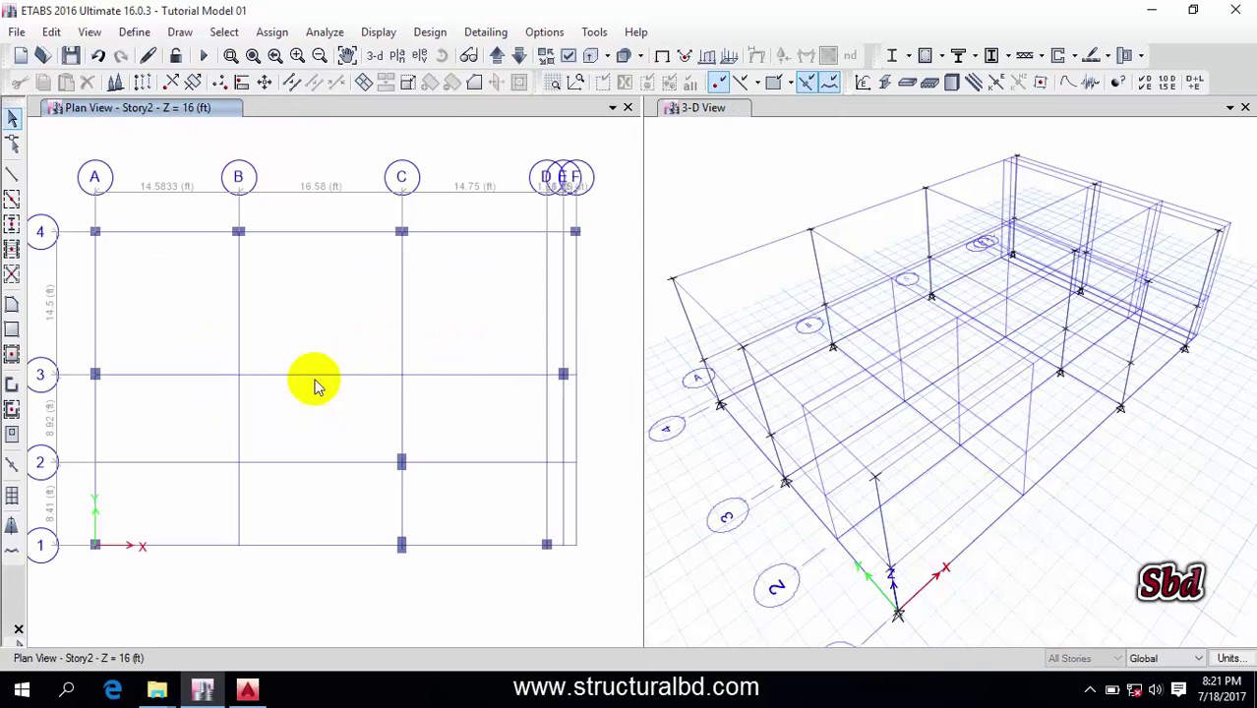
Restart Quick Draw Columns with the section property set to C15 DIA
click(12, 227)
click(834, 177)
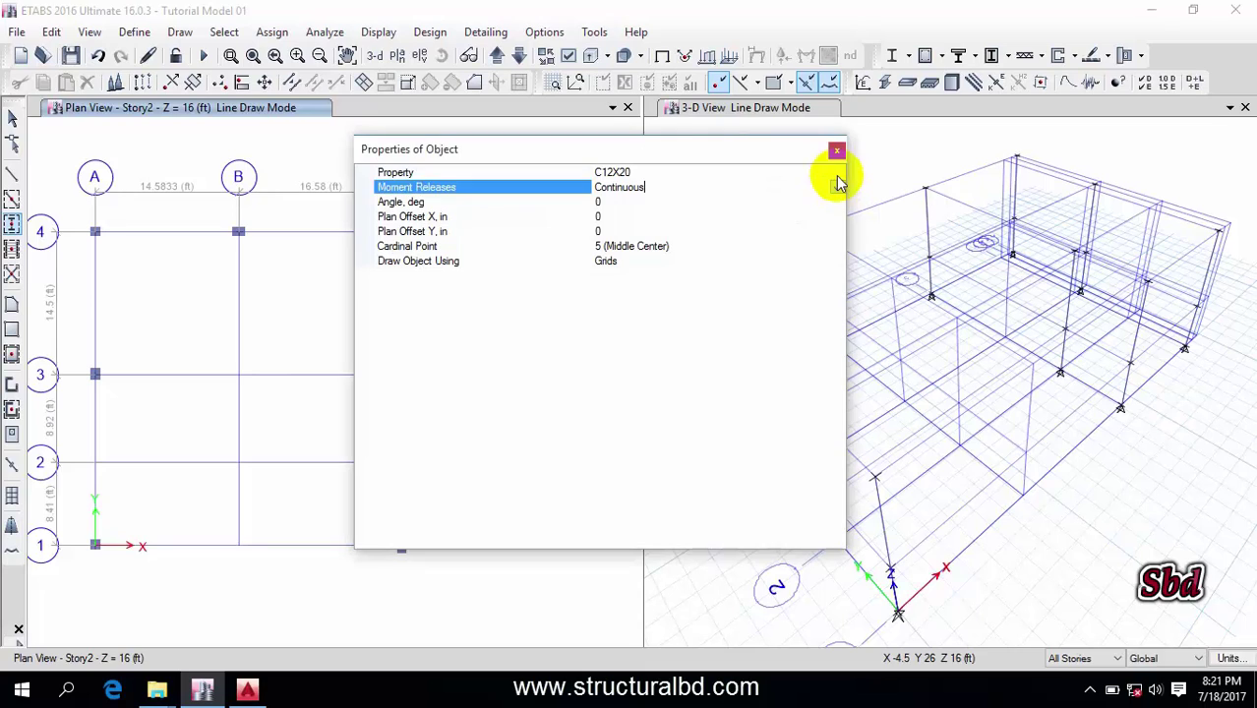
click(835, 176)
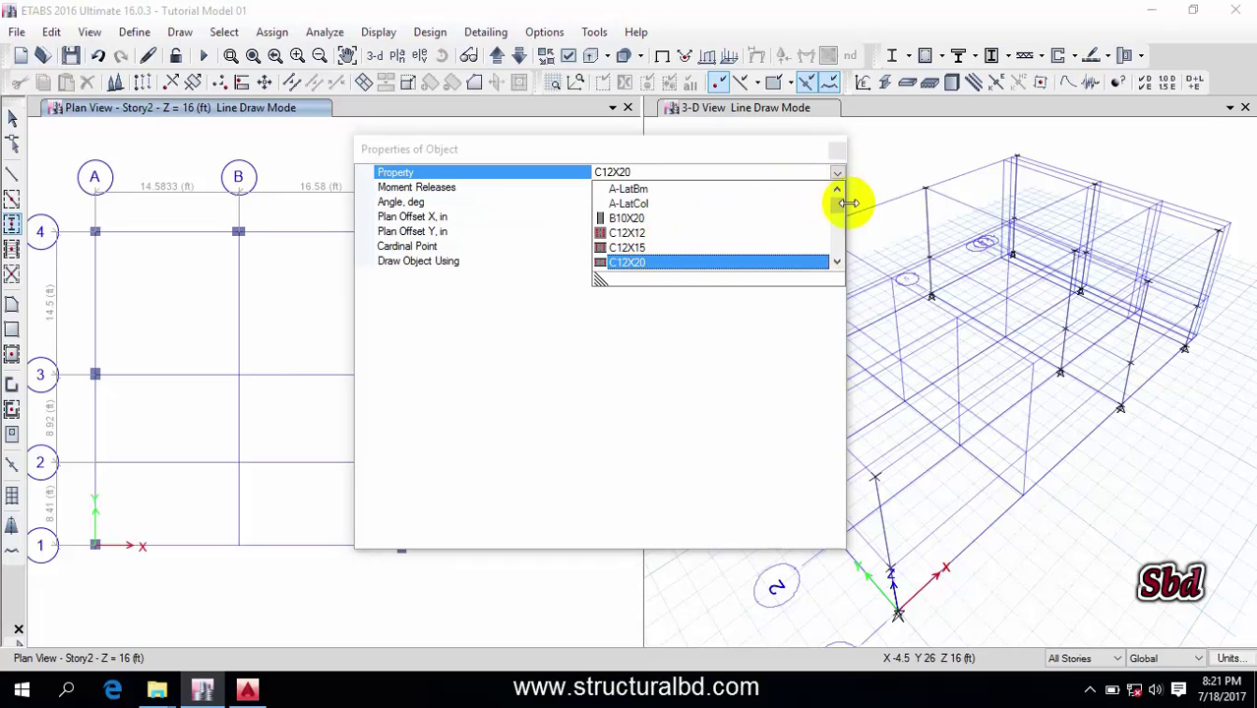
click(841, 261)
click(841, 262)
click(627, 248)
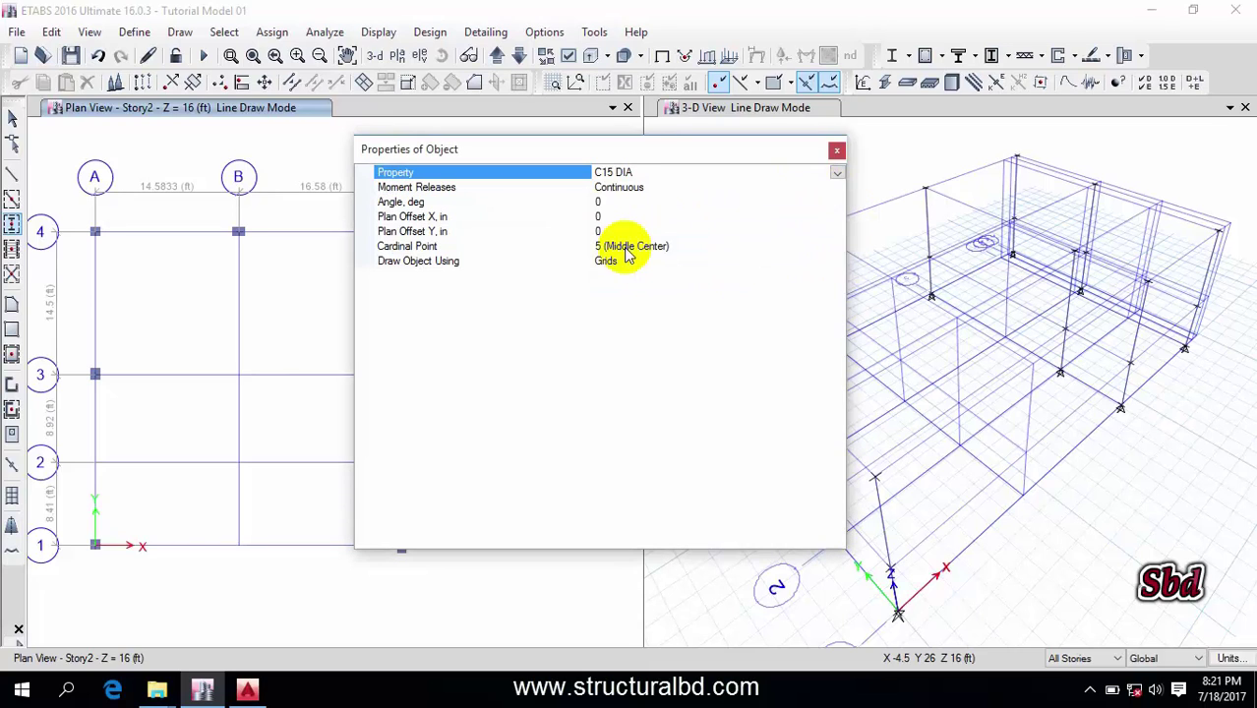
Place C15 DIA columns at grid points B-3 and C-3 in the ETABS plan view
click(837, 153)
click(202, 689)
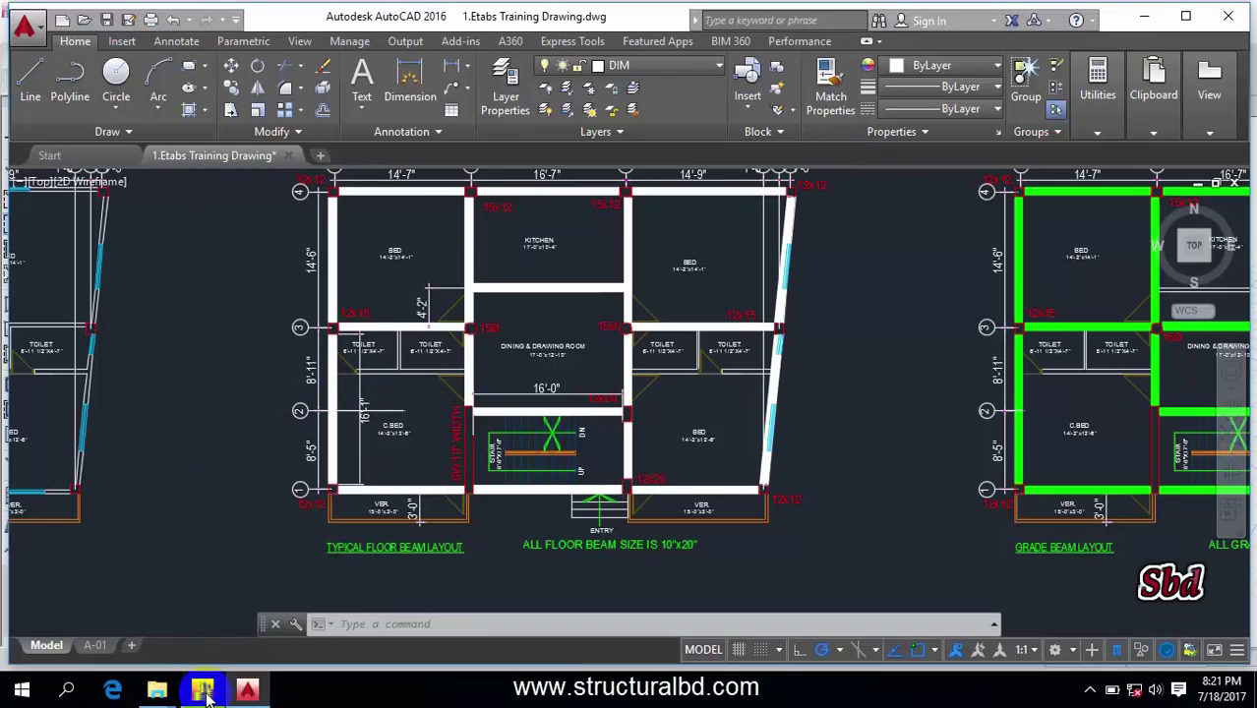
click(239, 374)
click(403, 374)
Inspect the shape and orientation of the placed columns at A-4, B-4 and A-3 in the plan view
scroll(241, 289, up, 4)
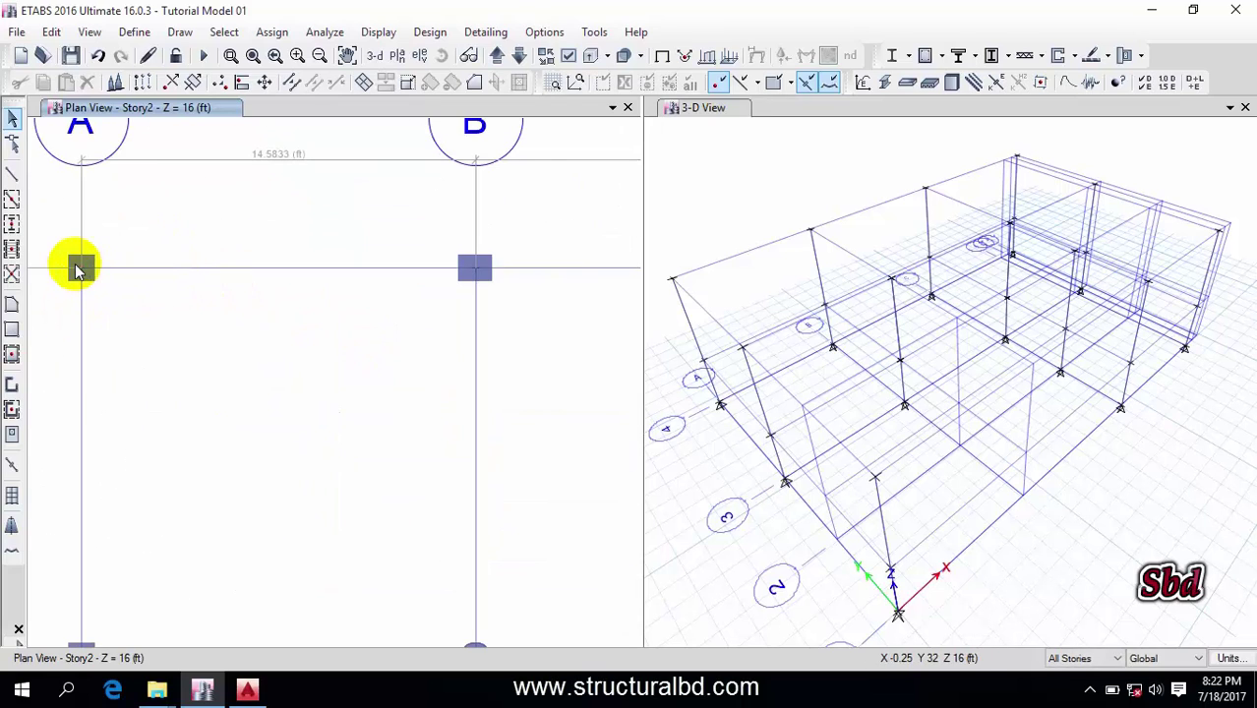
scroll(79, 271, down, 3)
scroll(211, 265, up, 3)
middle_drag(189, 298, 286, 354)
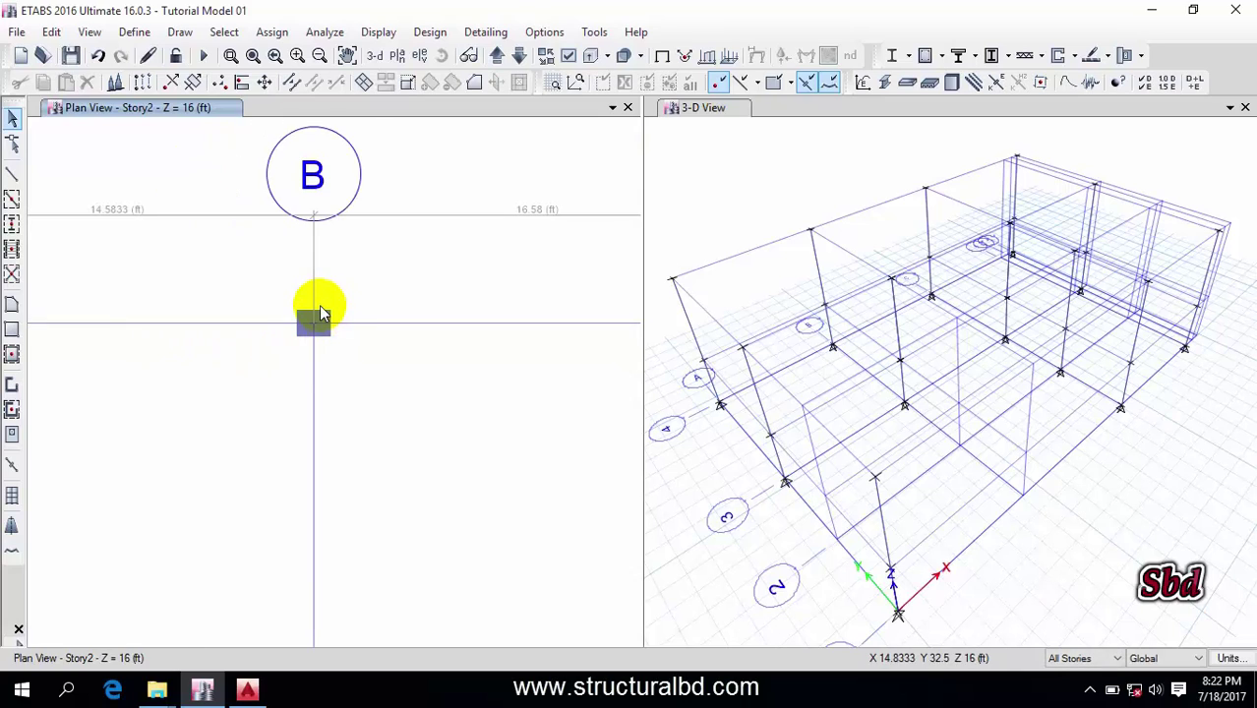
scroll(321, 309, down, 3)
scroll(330, 315, up, 5)
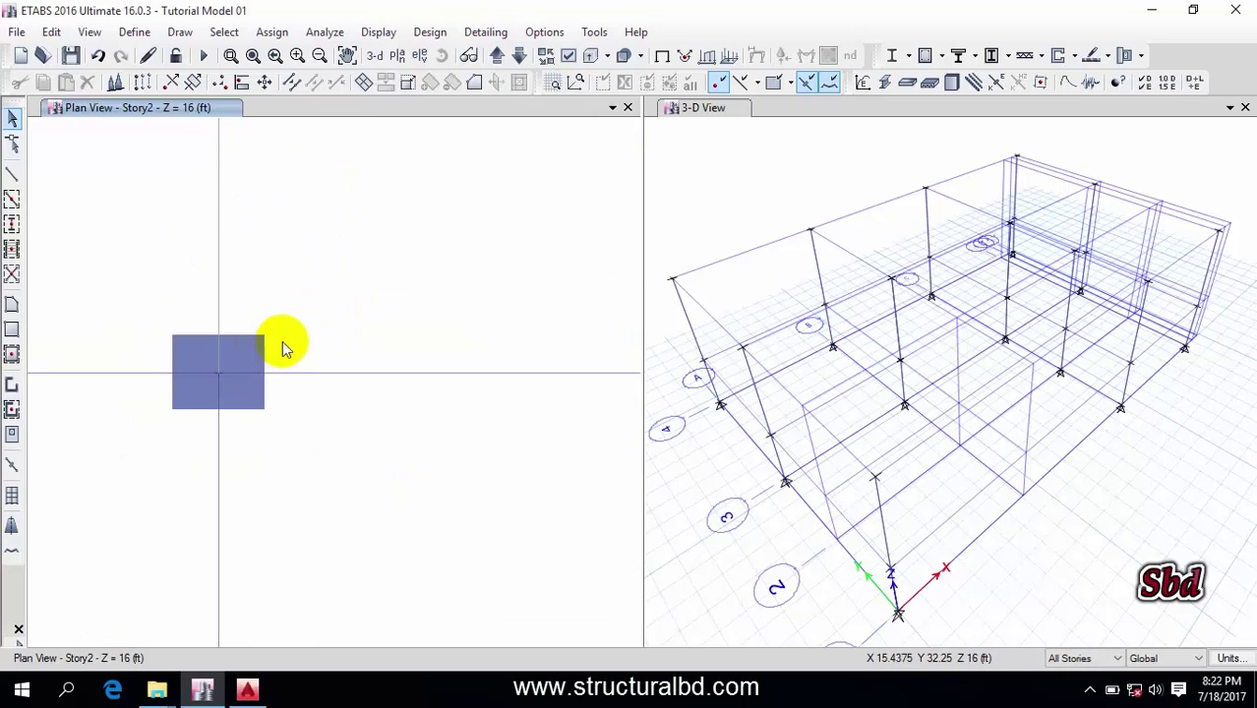
scroll(334, 269, down, 3)
scroll(309, 306, up, 5)
scroll(314, 317, down, 2)
scroll(266, 344, up, 3)
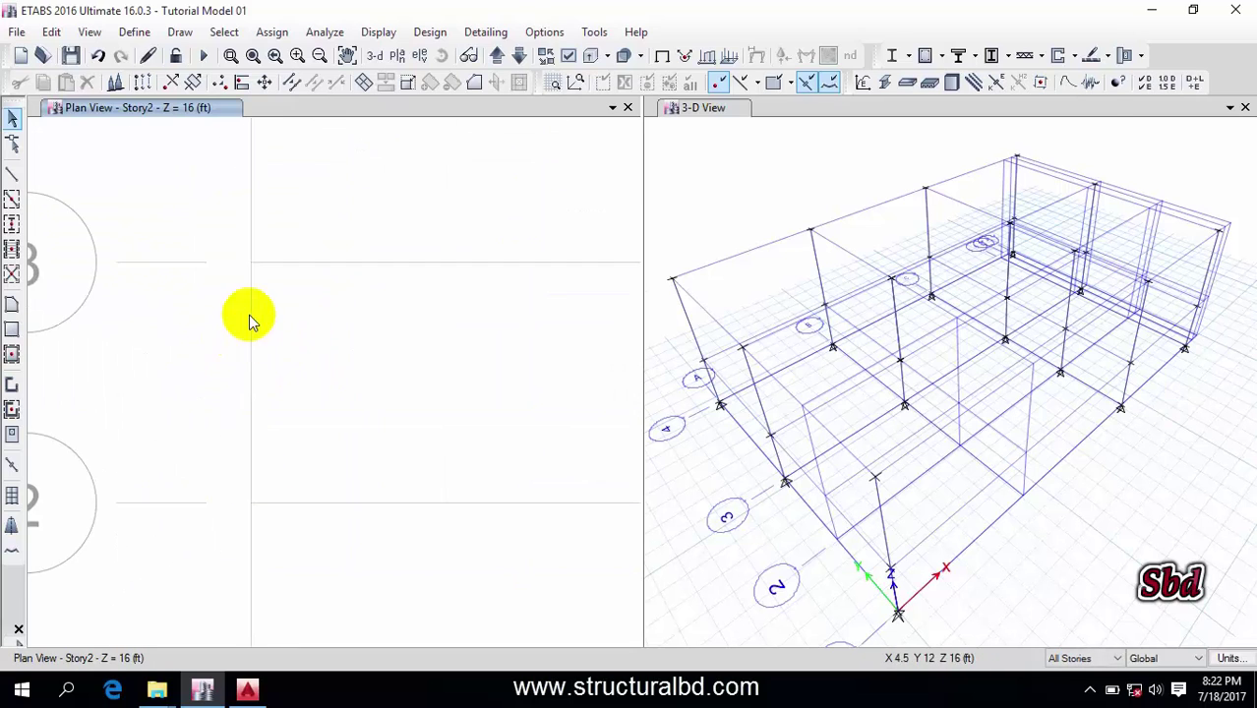
middle_drag(258, 268, 206, 349)
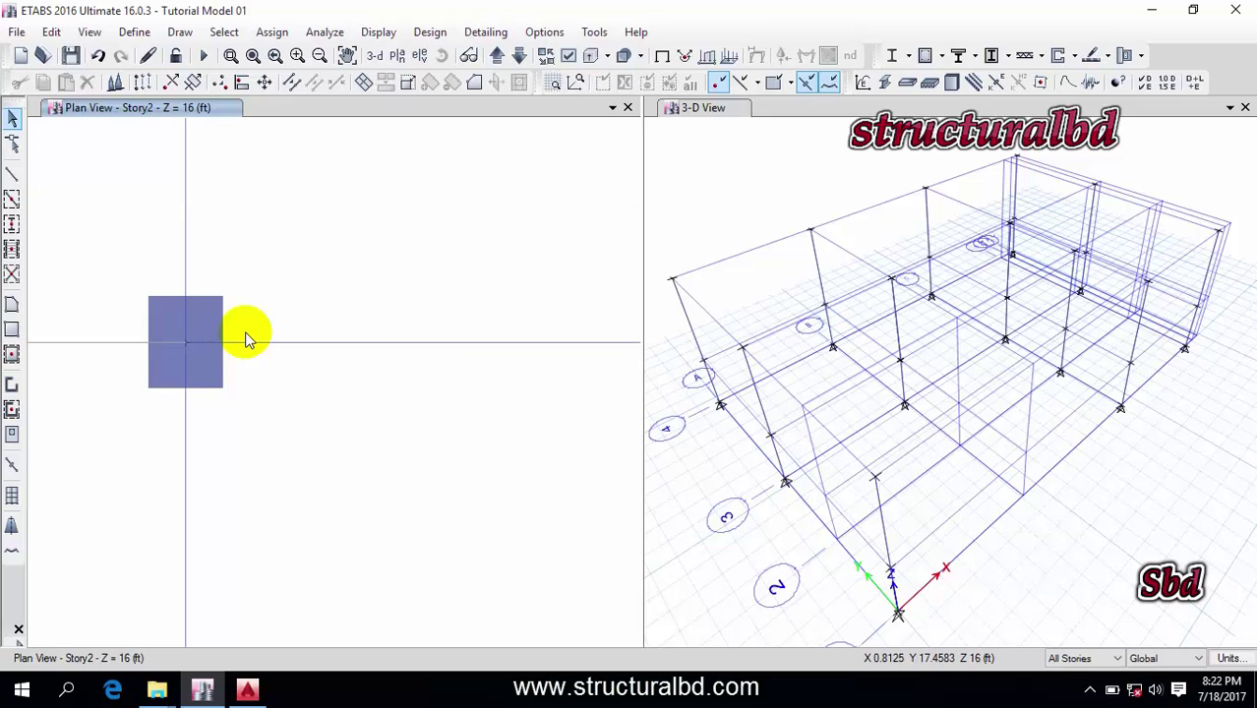
scroll(214, 340, down, 5)
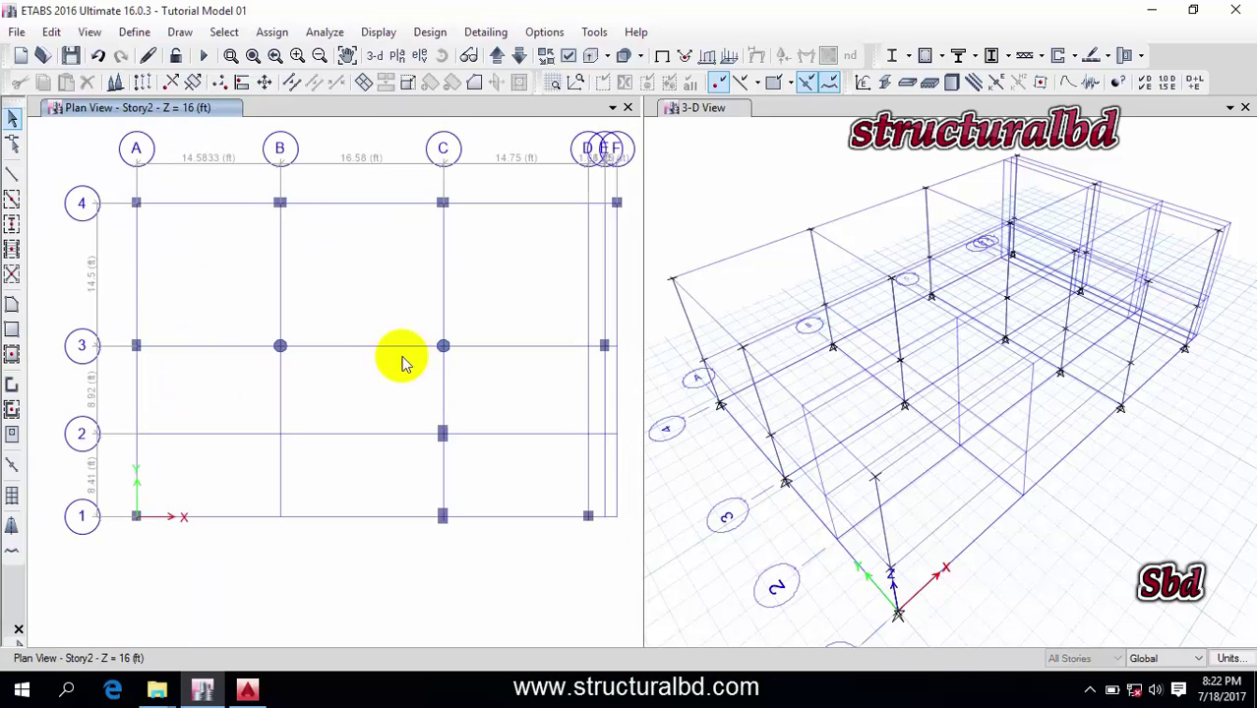
middle_drag(466, 236, 423, 245)
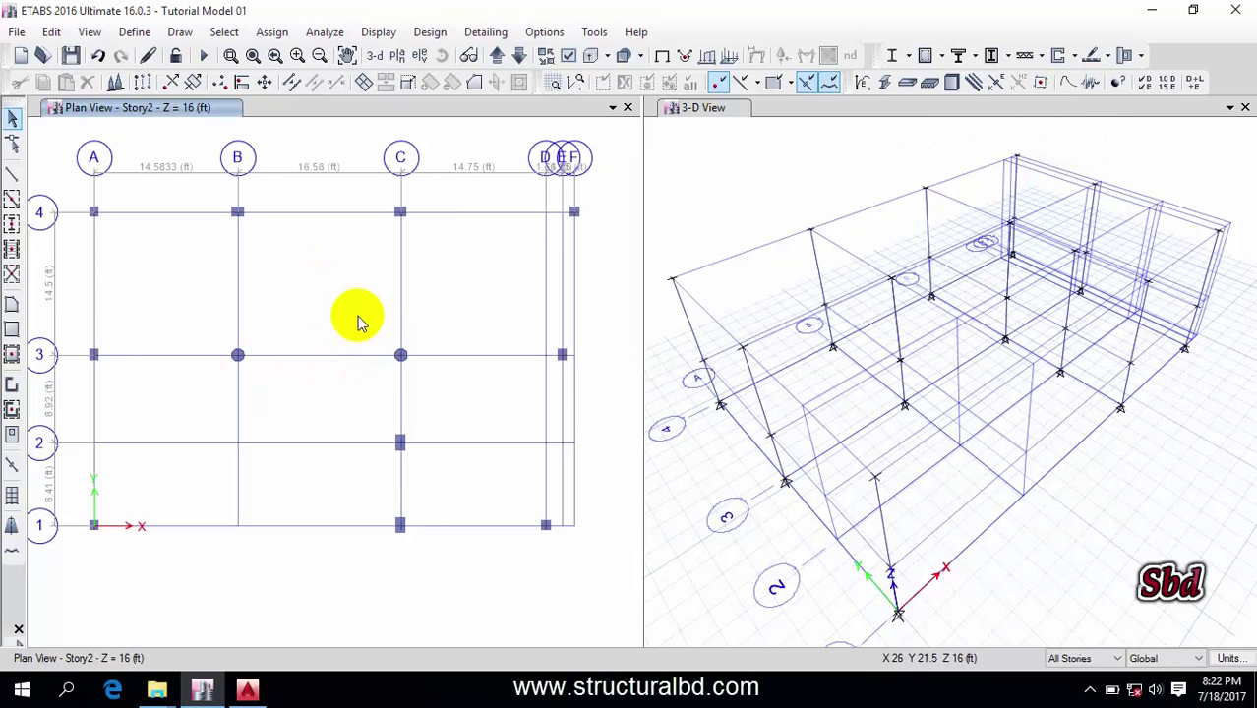
middle_drag(287, 315, 315, 338)
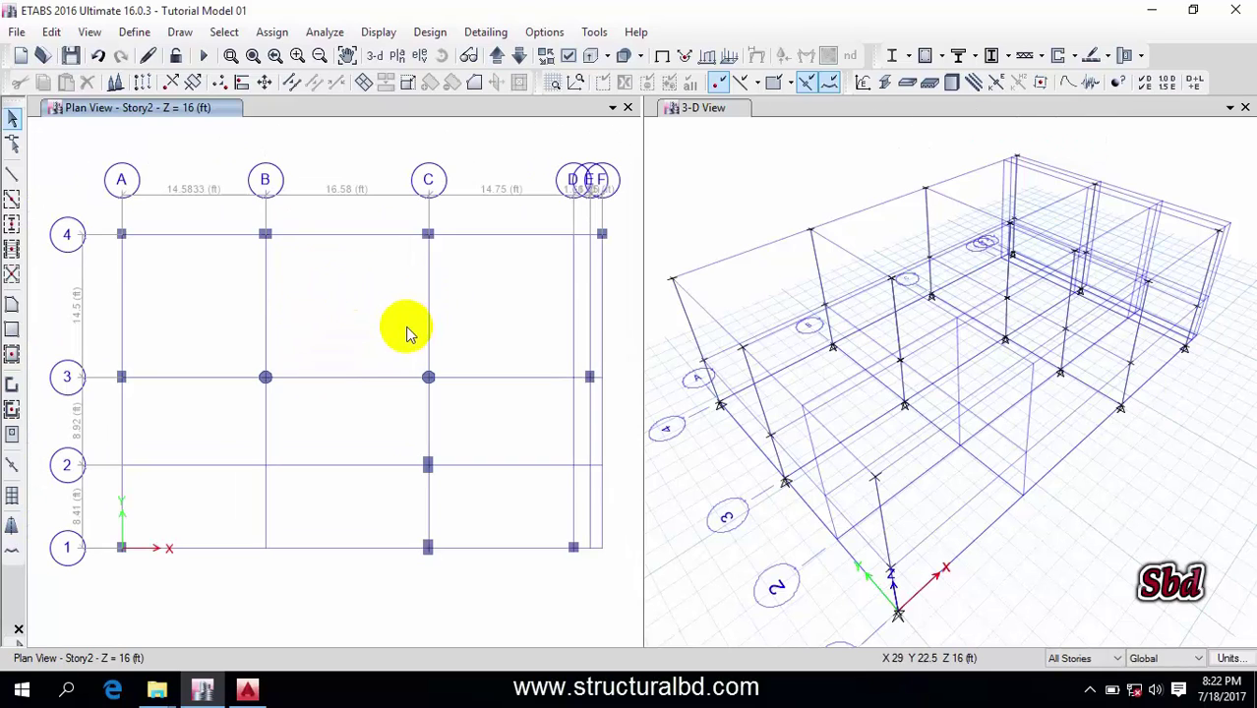
middle_drag(408, 333, 403, 329)
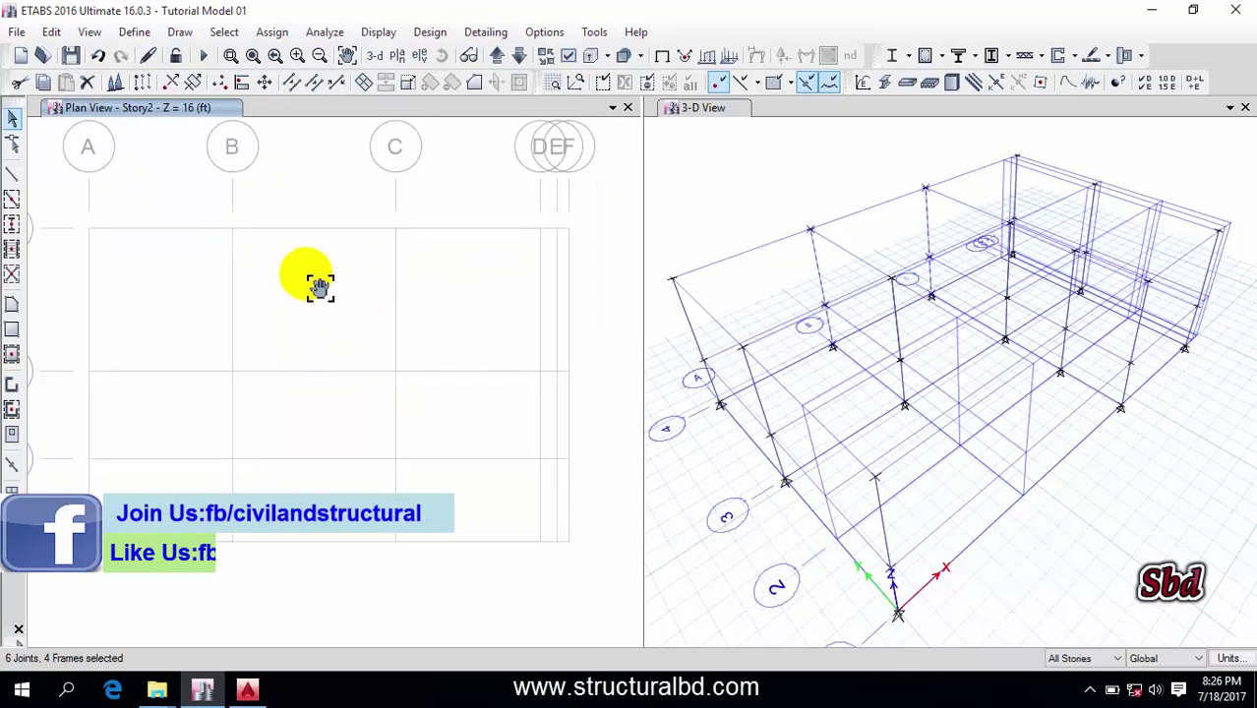
Try to set the local axis angle of the selected columns at B-4 and C-4 to 90 degrees
click(273, 37)
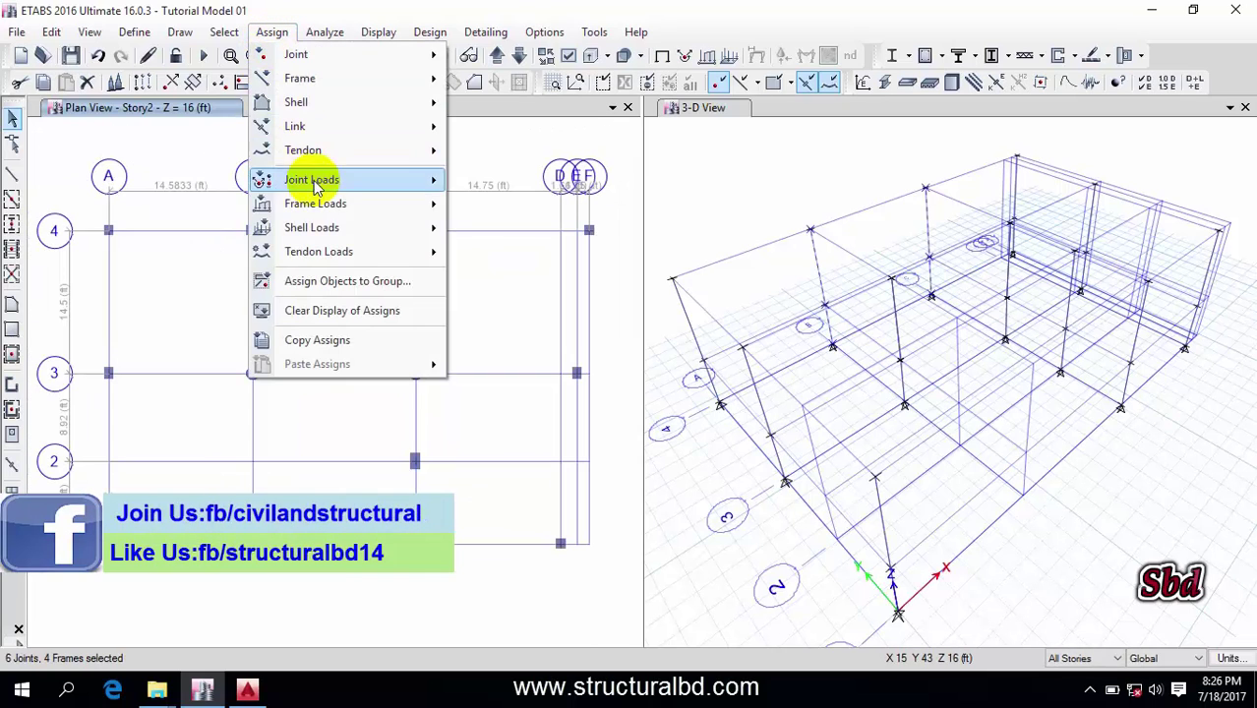
mouse_move(312, 84)
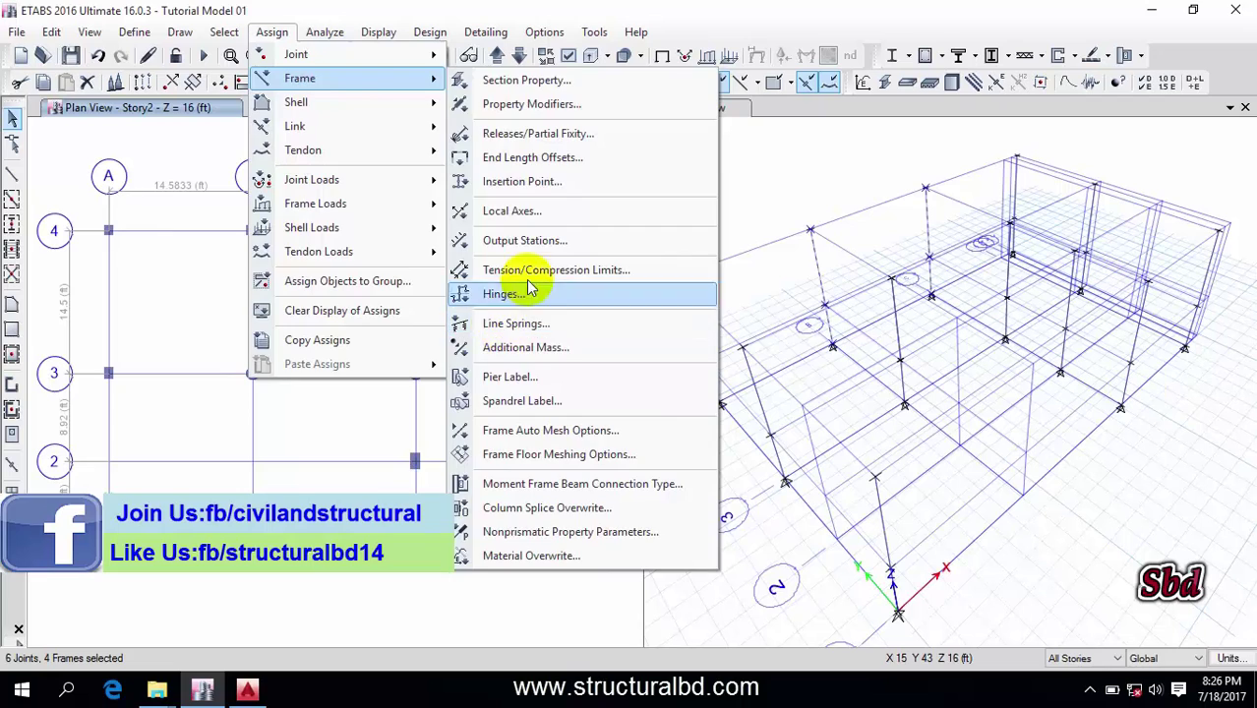
click(511, 211)
drag(569, 183, 869, 190)
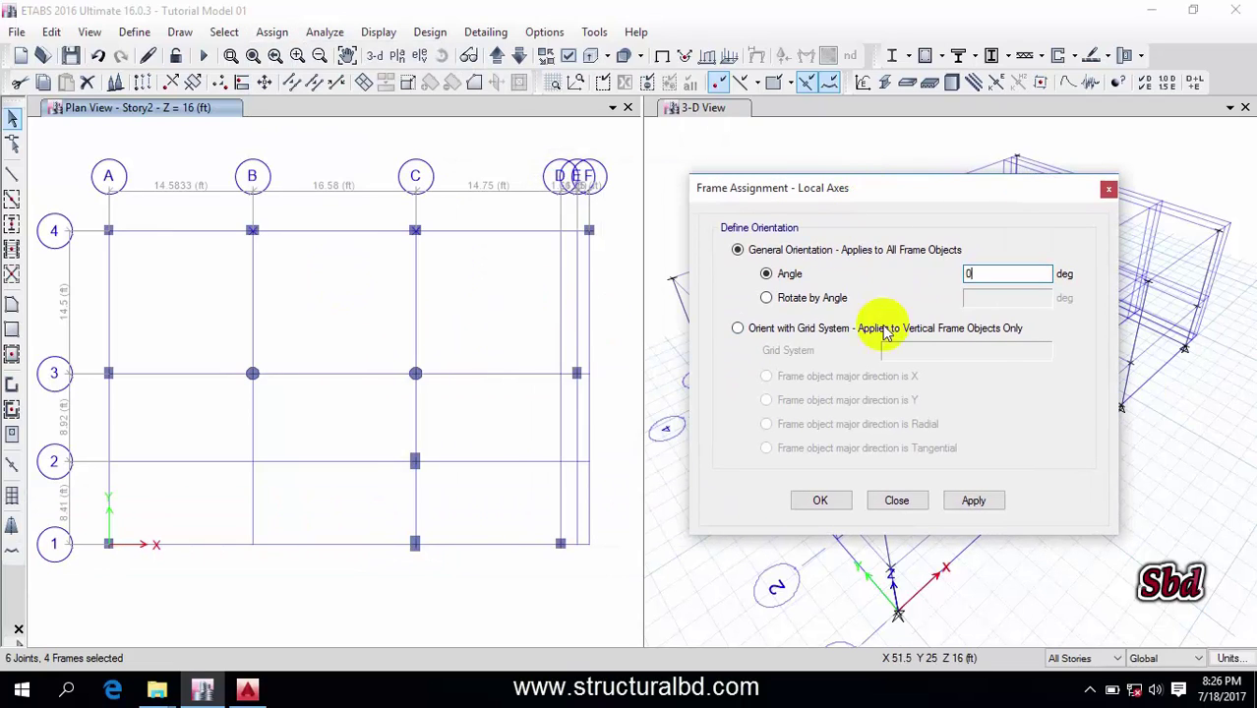
drag(988, 274, 904, 282)
text(90)
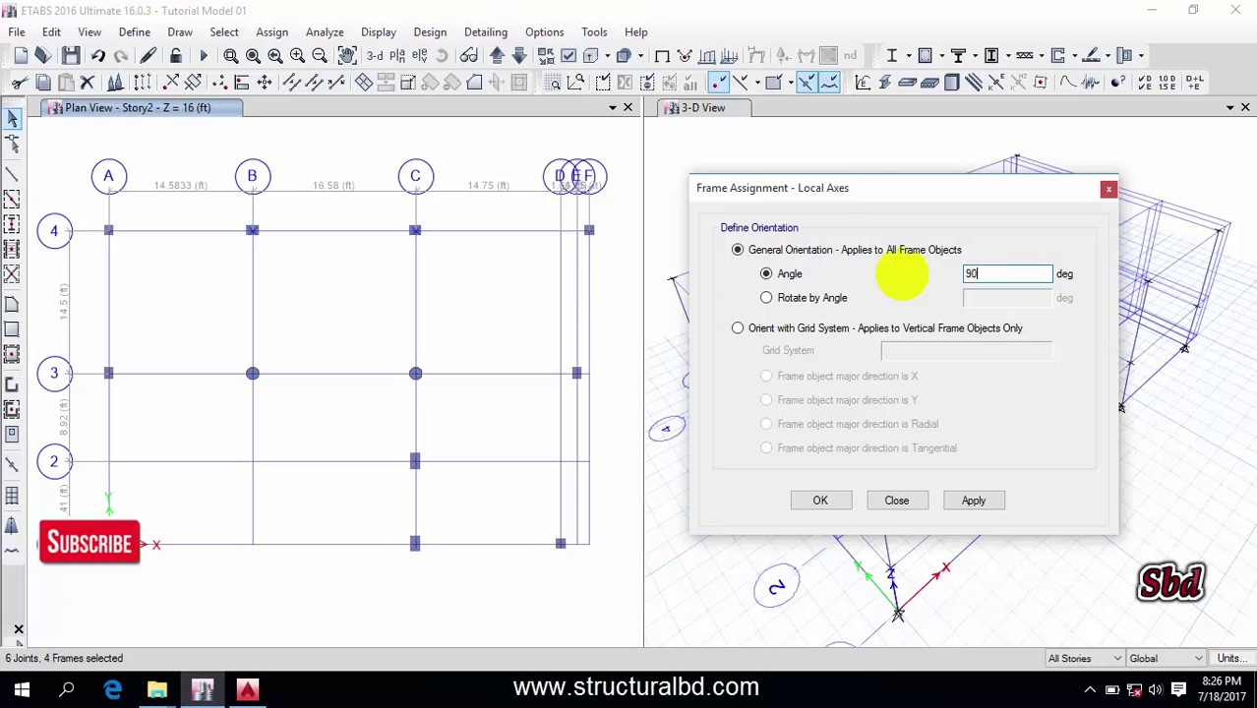
click(973, 500)
click(820, 501)
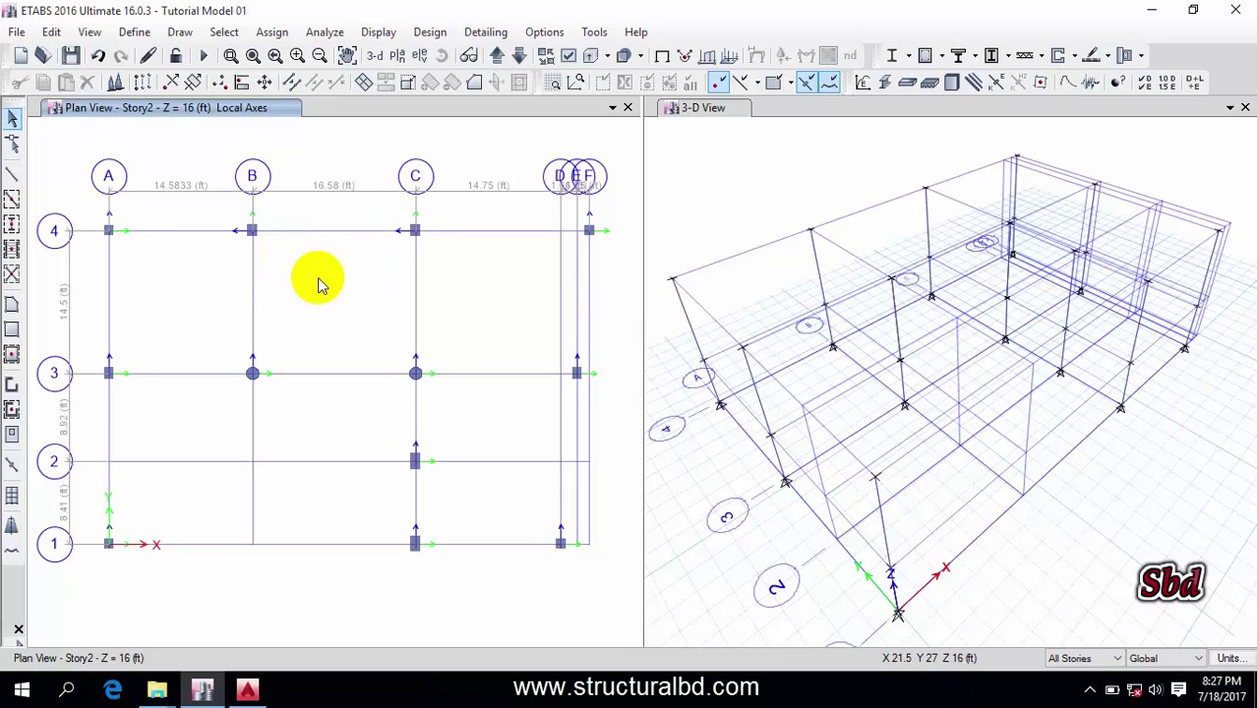
Undo the local axis rotation of the columns at B-4 and C-4
key(ctrl+z)
middle_click(398, 325)
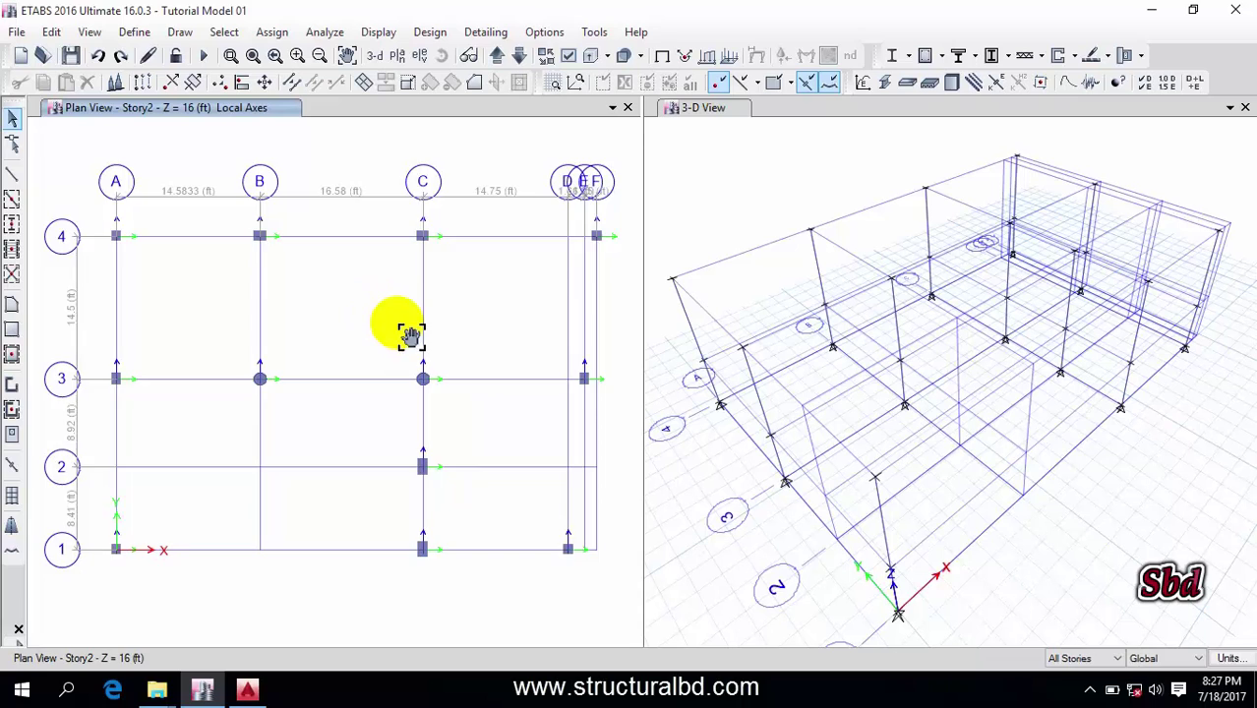
middle_click(406, 294)
middle_drag(269, 474, 328, 381)
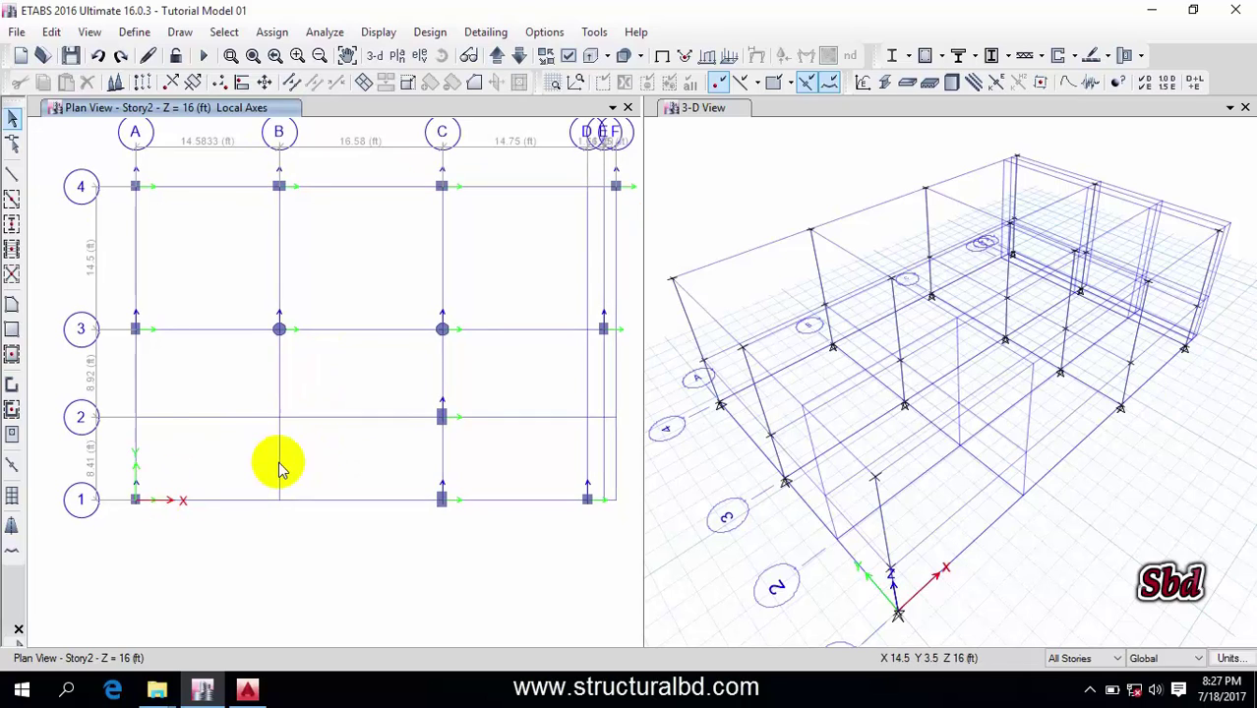
Draw a straight pier wall with property W10 from grid point B-1 to B-2 in the plan view
click(182, 33)
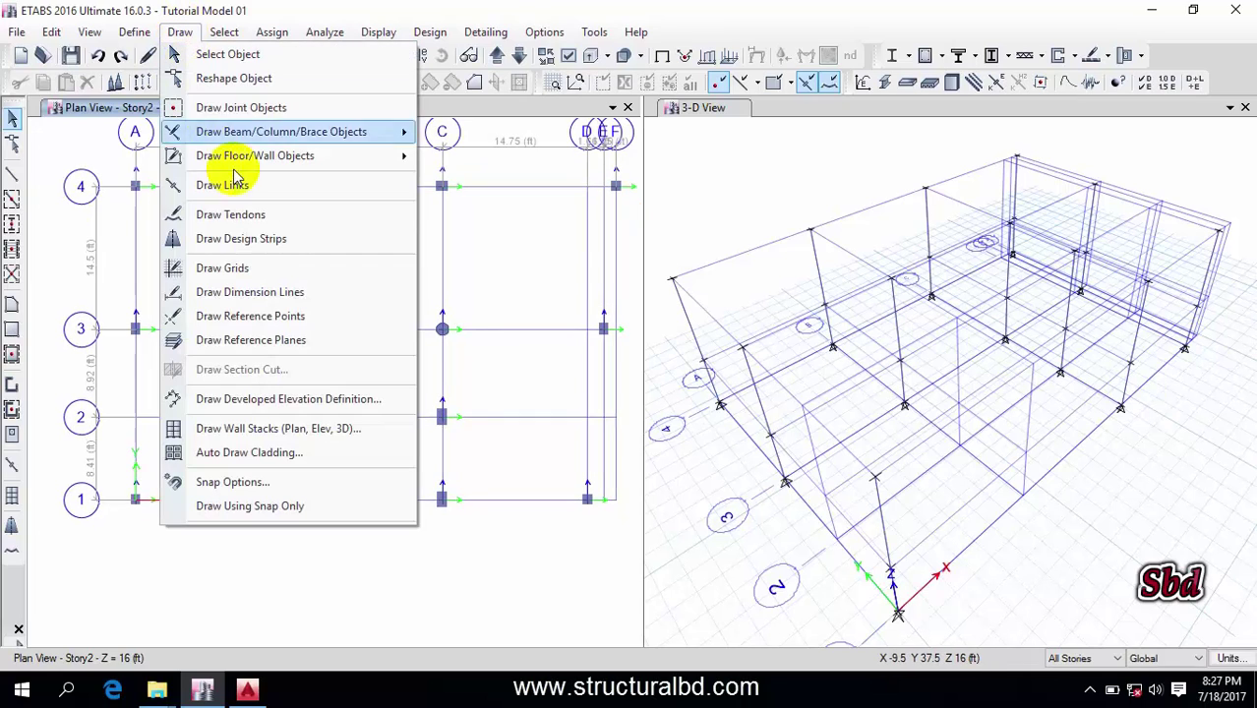
mouse_move(251, 164)
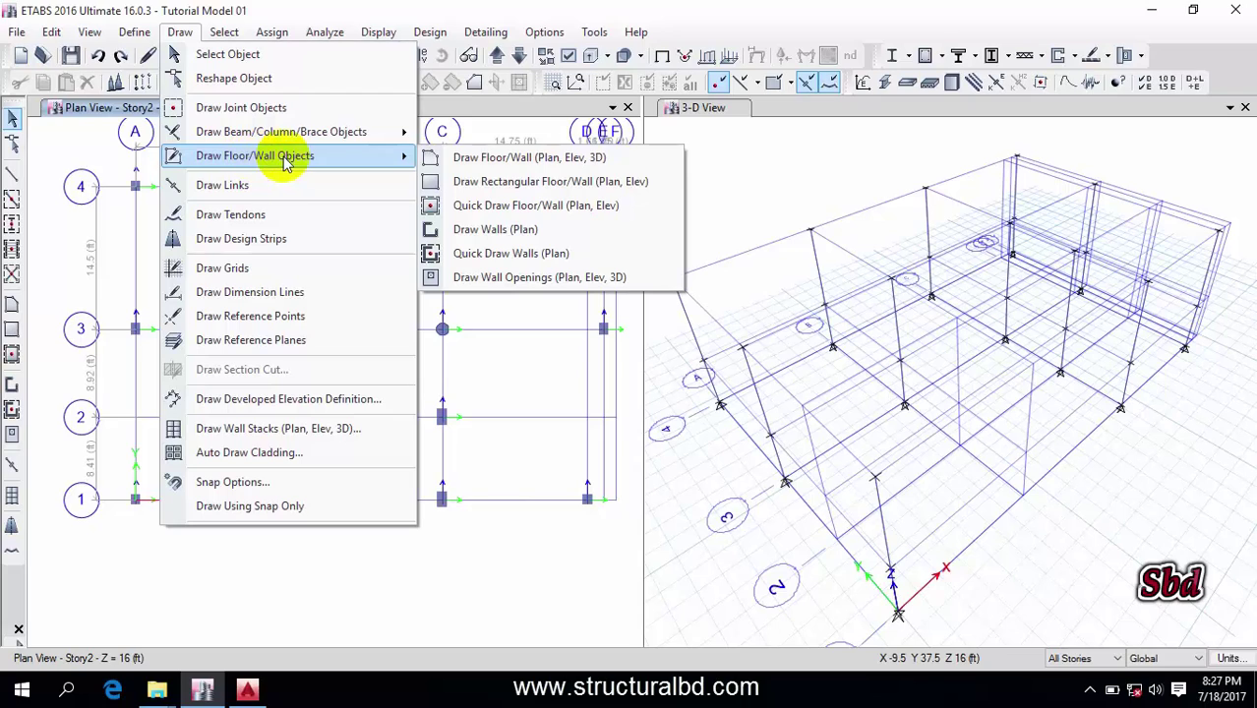
click(520, 239)
click(830, 188)
click(837, 189)
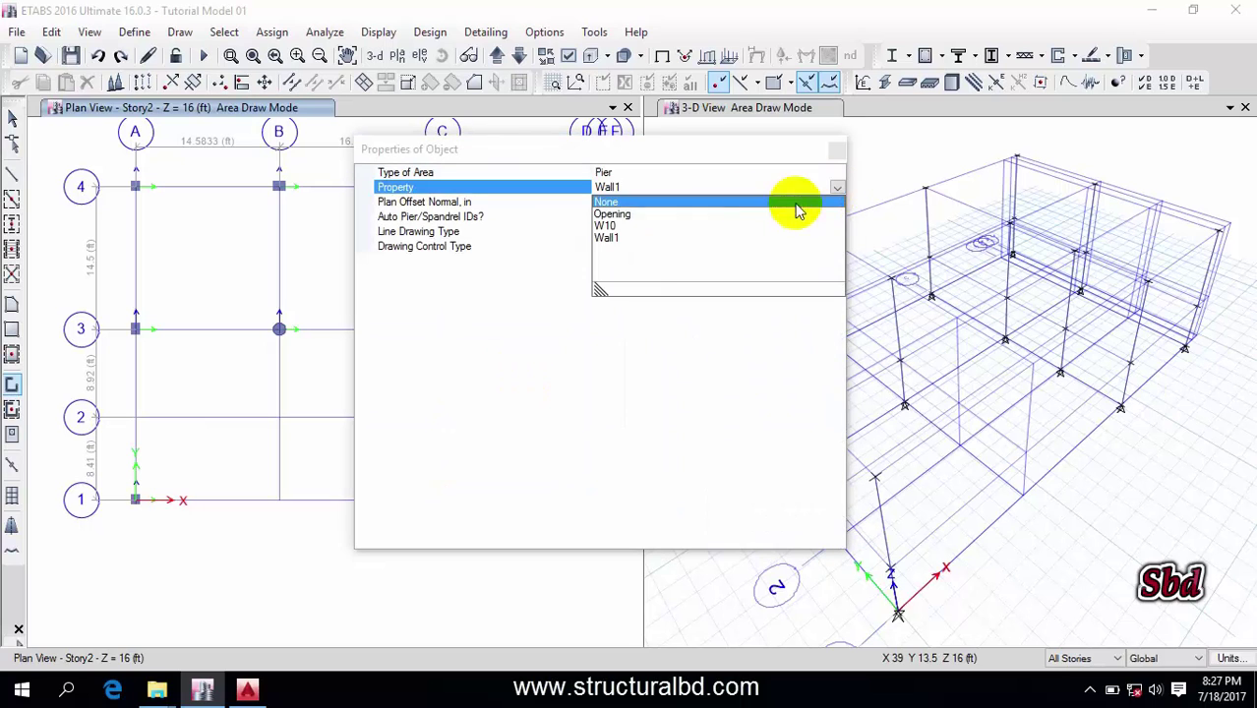
click(607, 225)
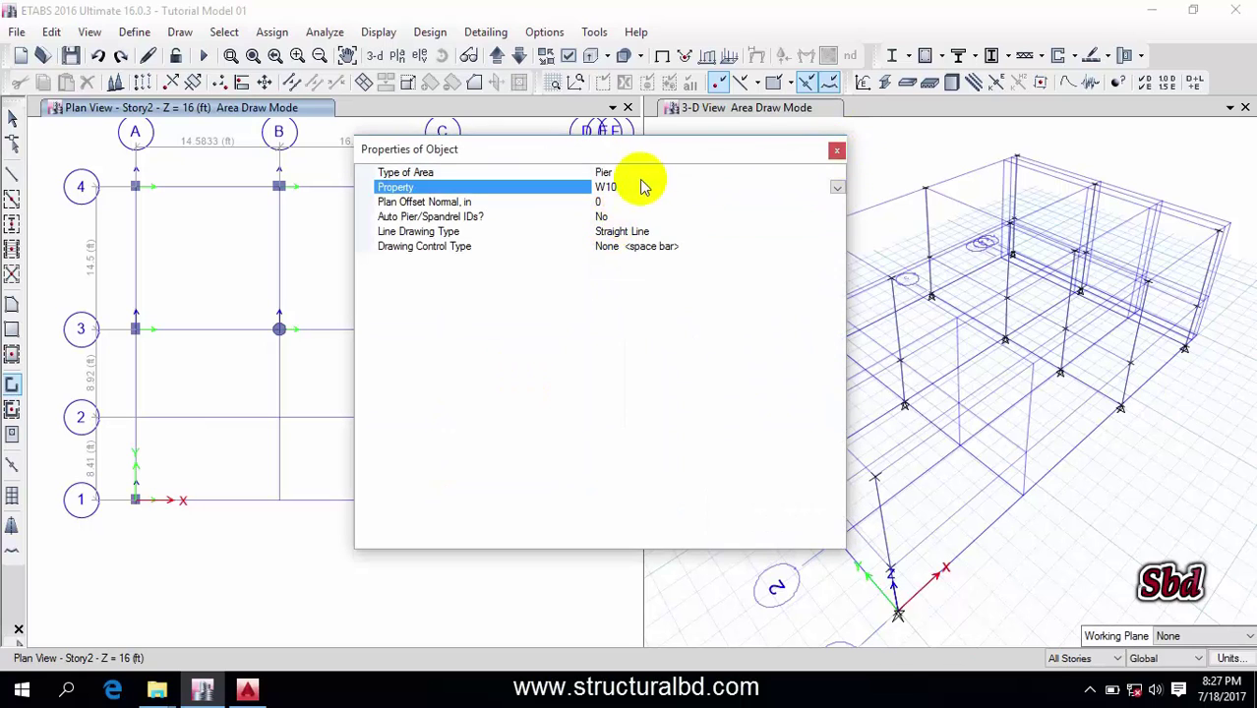
click(836, 150)
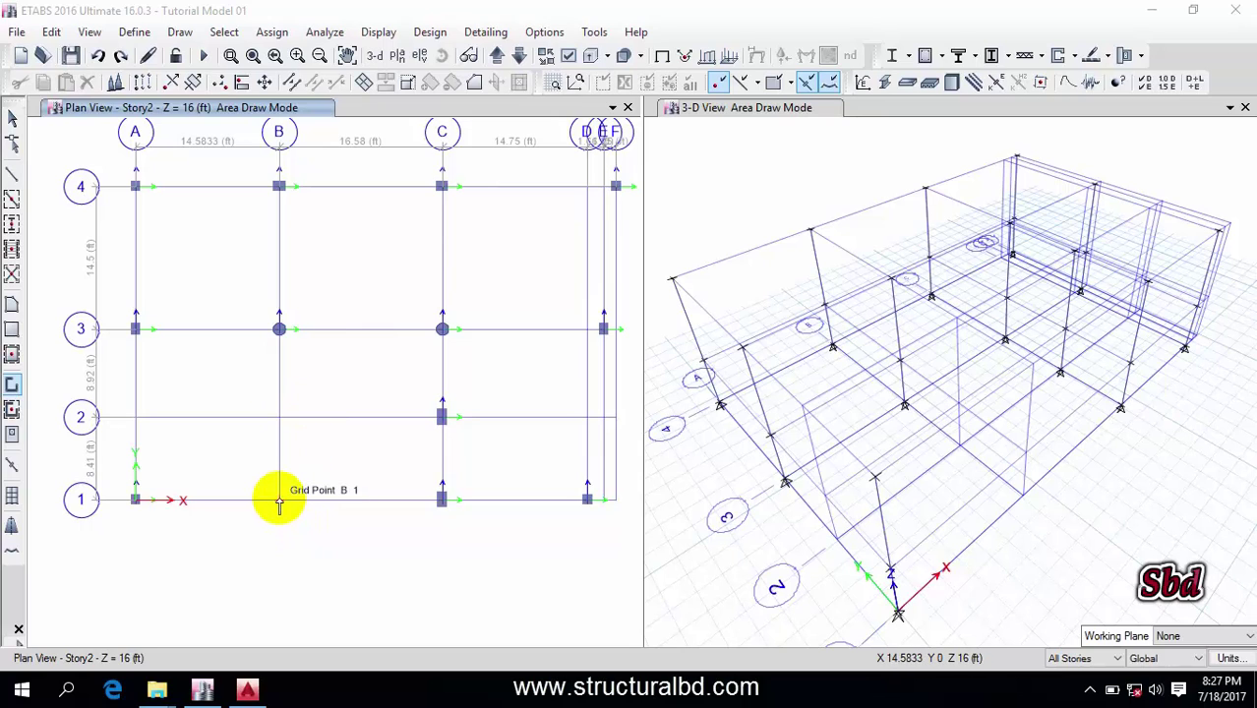
click(279, 499)
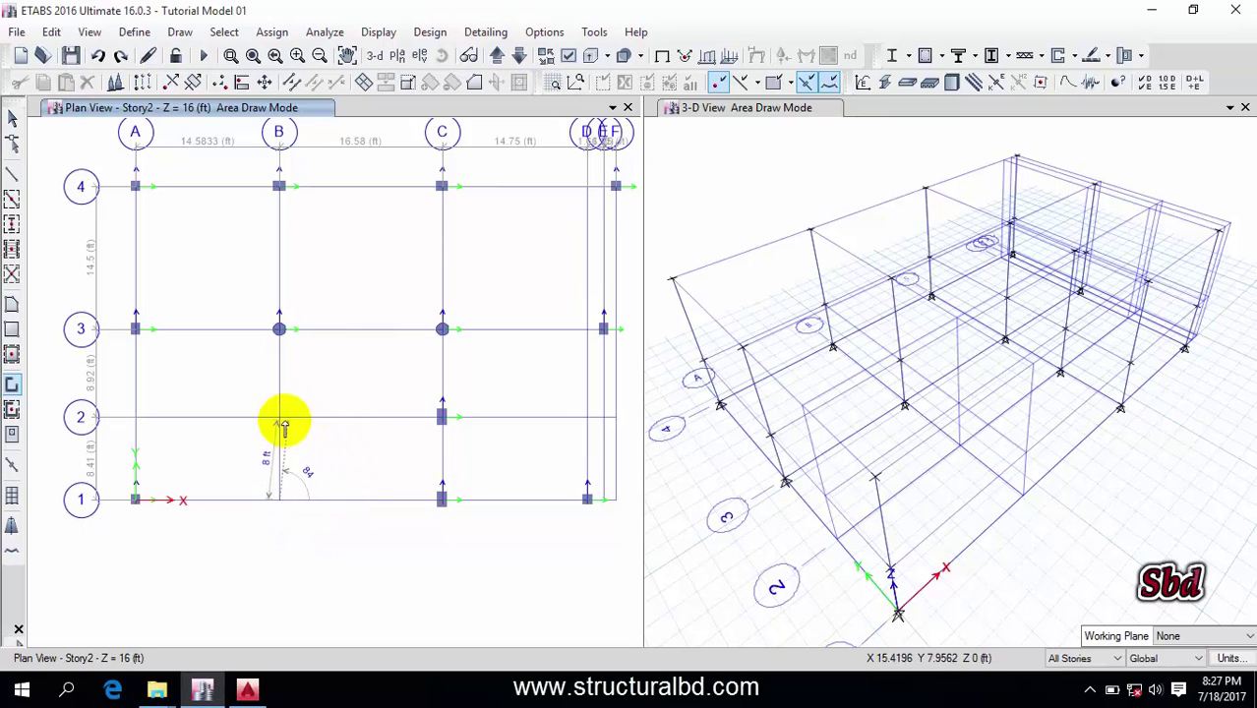
click(280, 417)
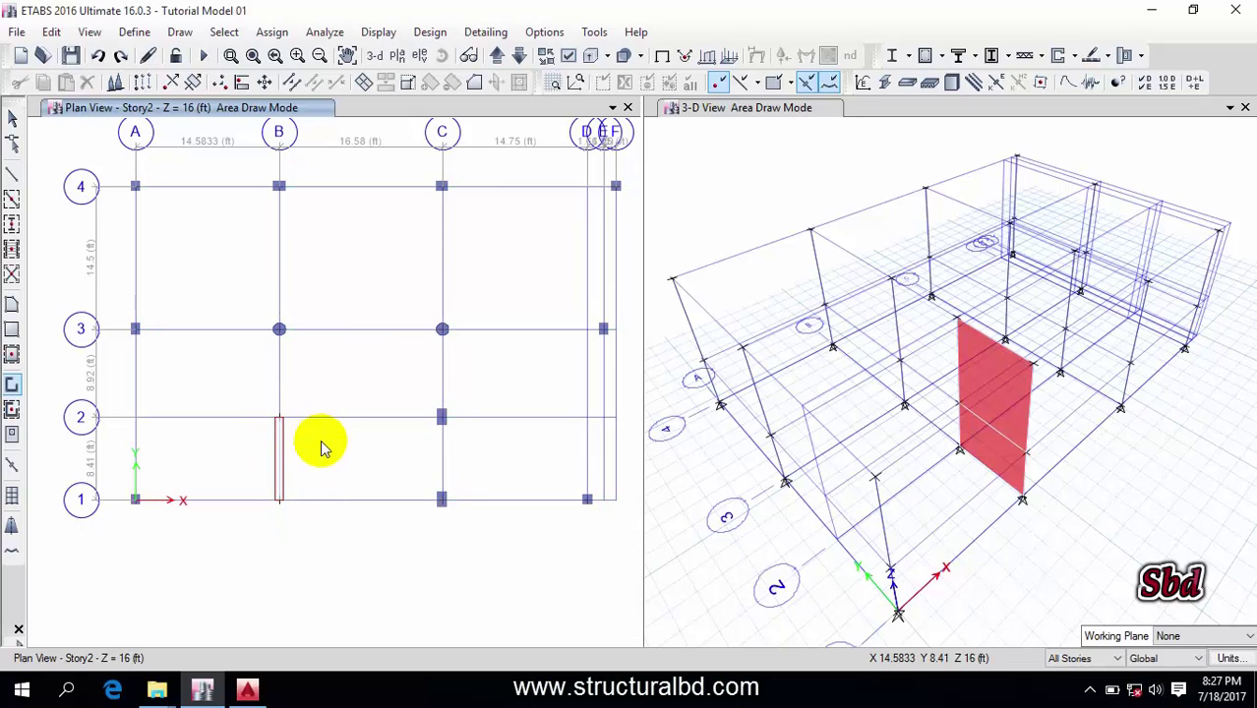
right_click(365, 362)
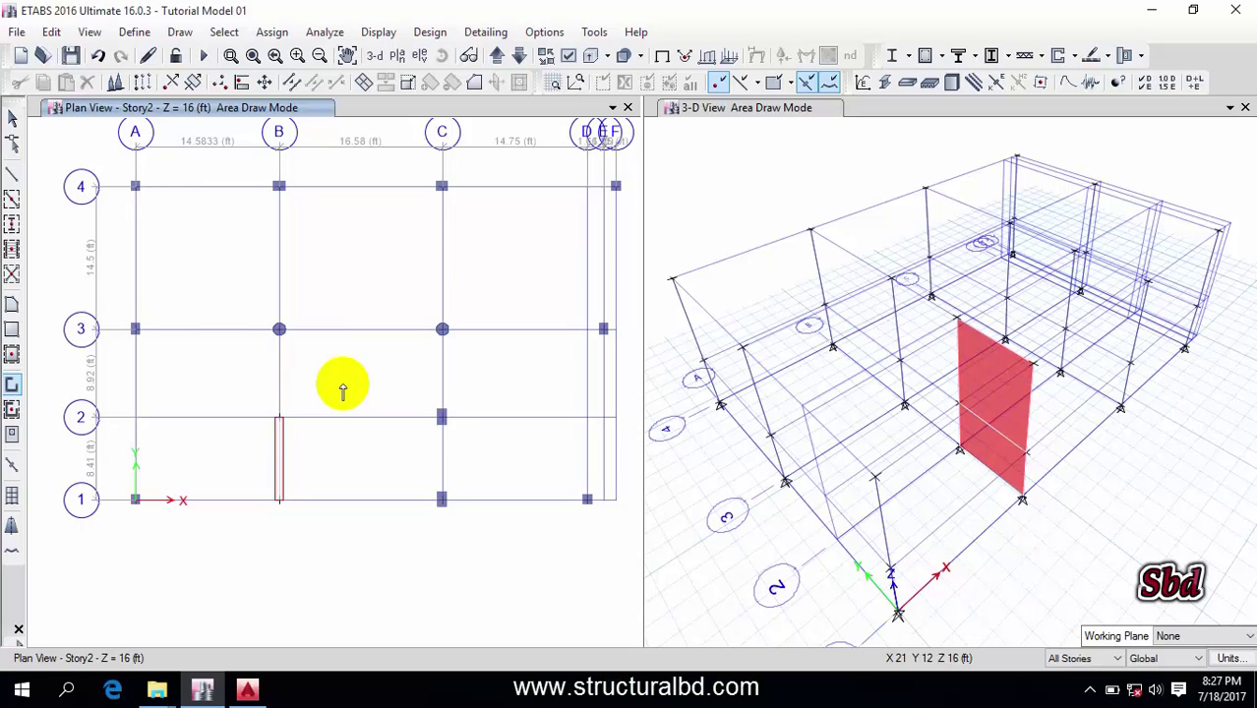
key(Escape)
middle_drag(356, 484, 353, 467)
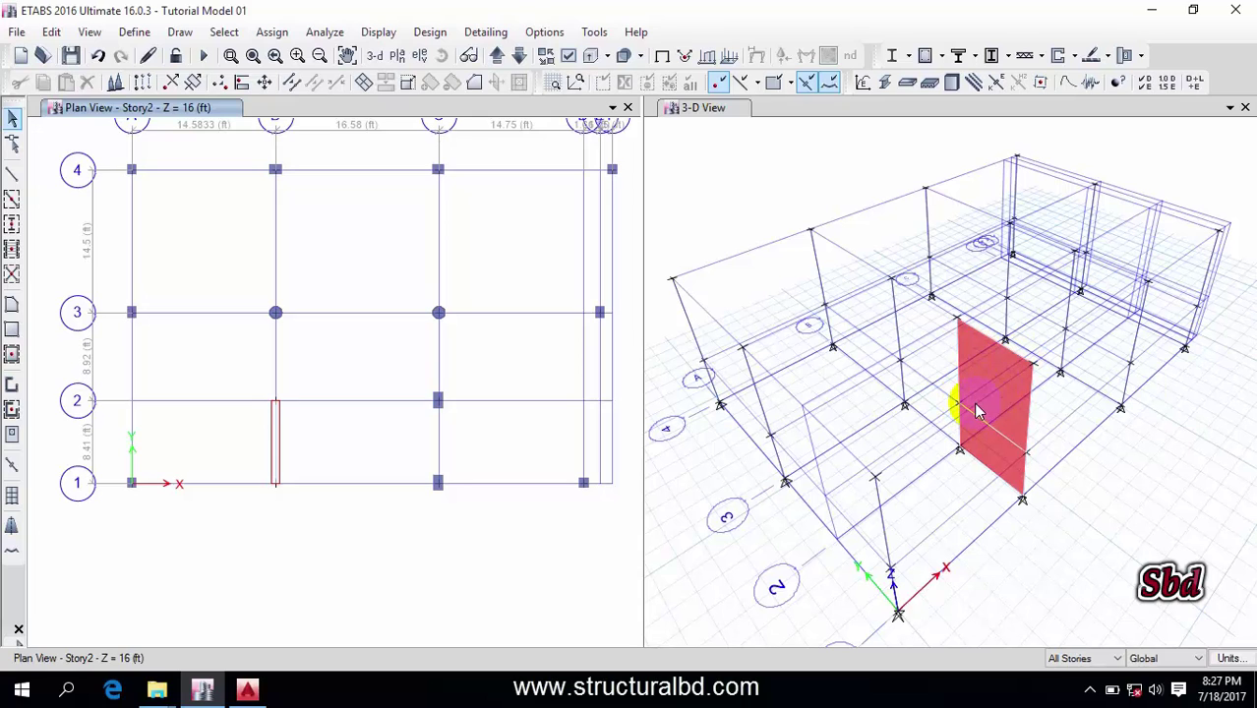
Color the plan view's objects by Section Properties
middle_drag(398, 246, 371, 307)
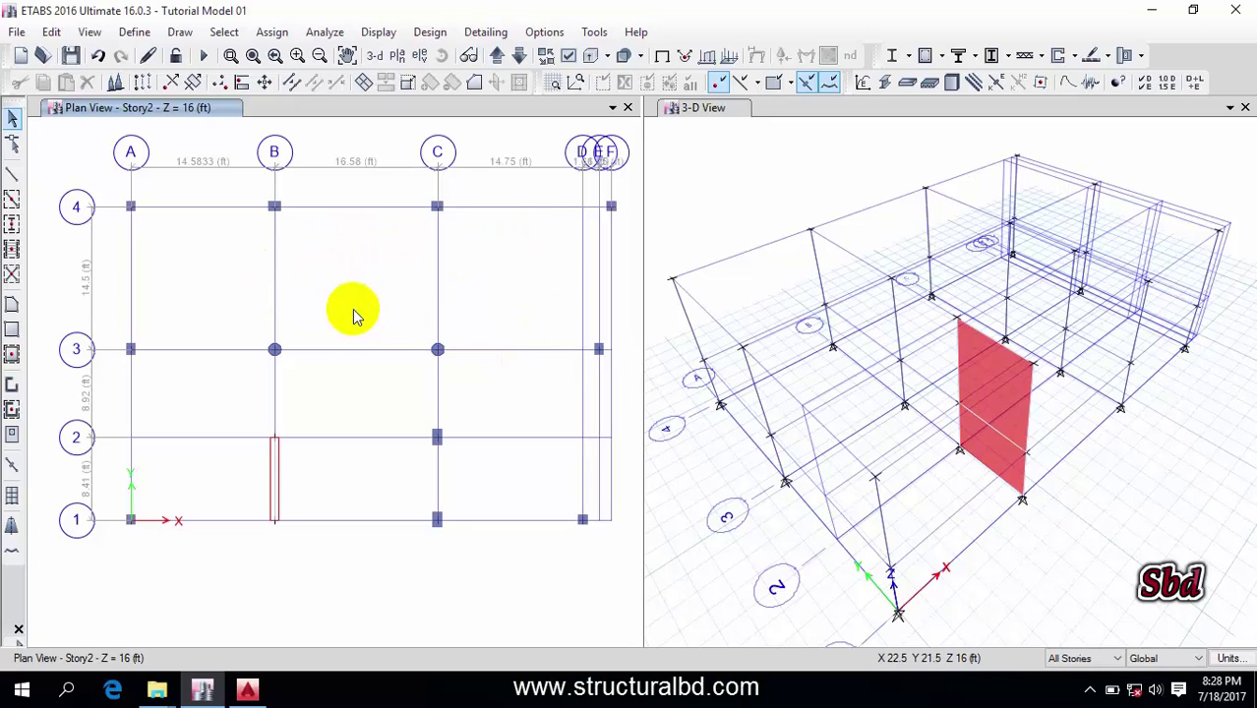
click(569, 59)
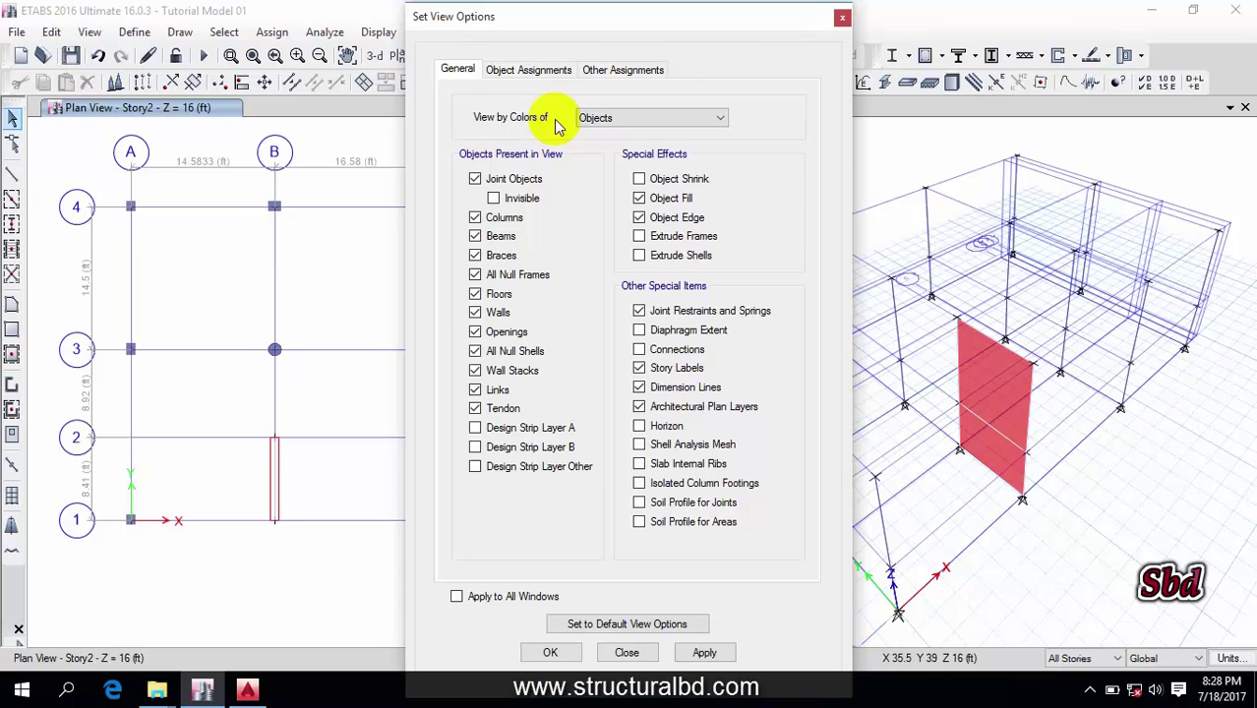
click(719, 118)
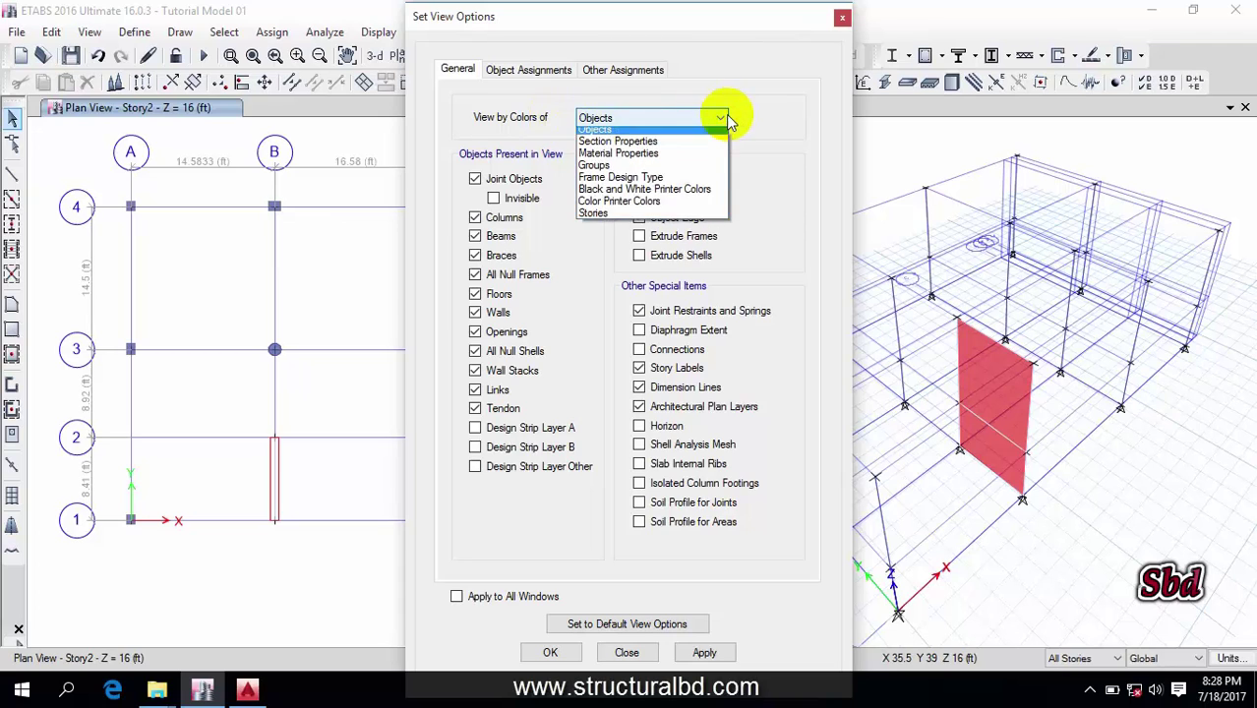
click(652, 145)
click(704, 652)
click(549, 652)
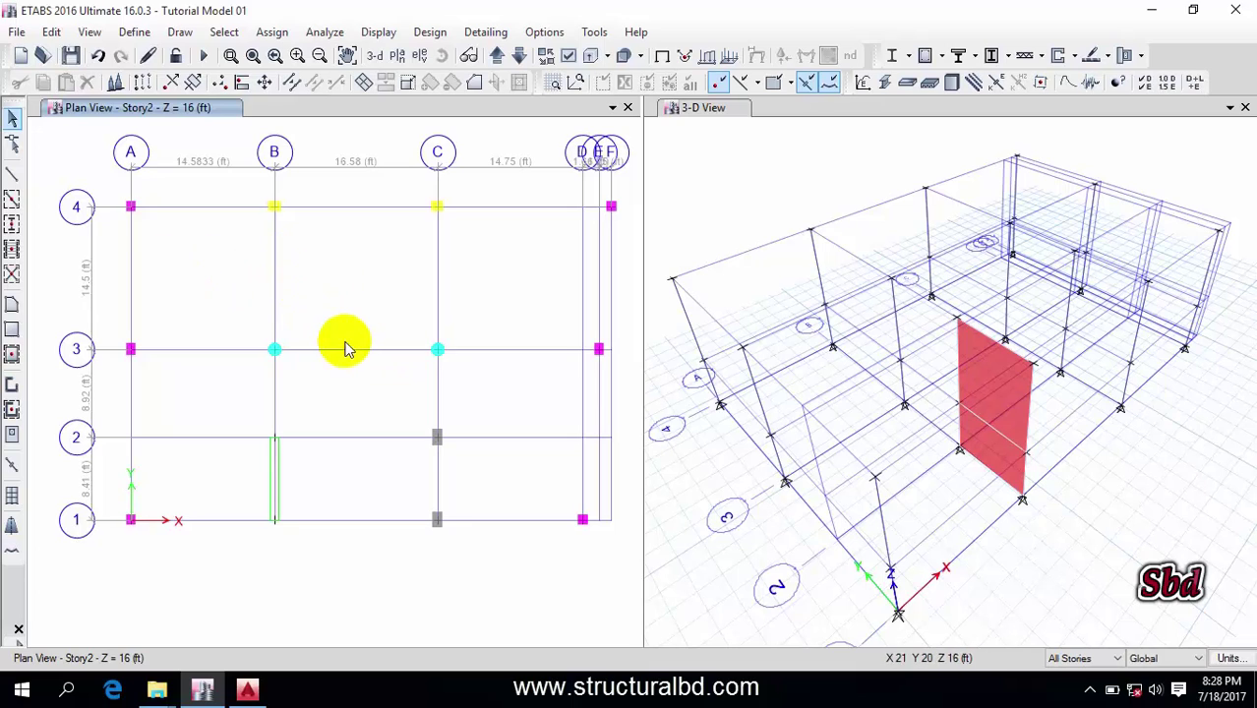
middle_drag(350, 440, 356, 404)
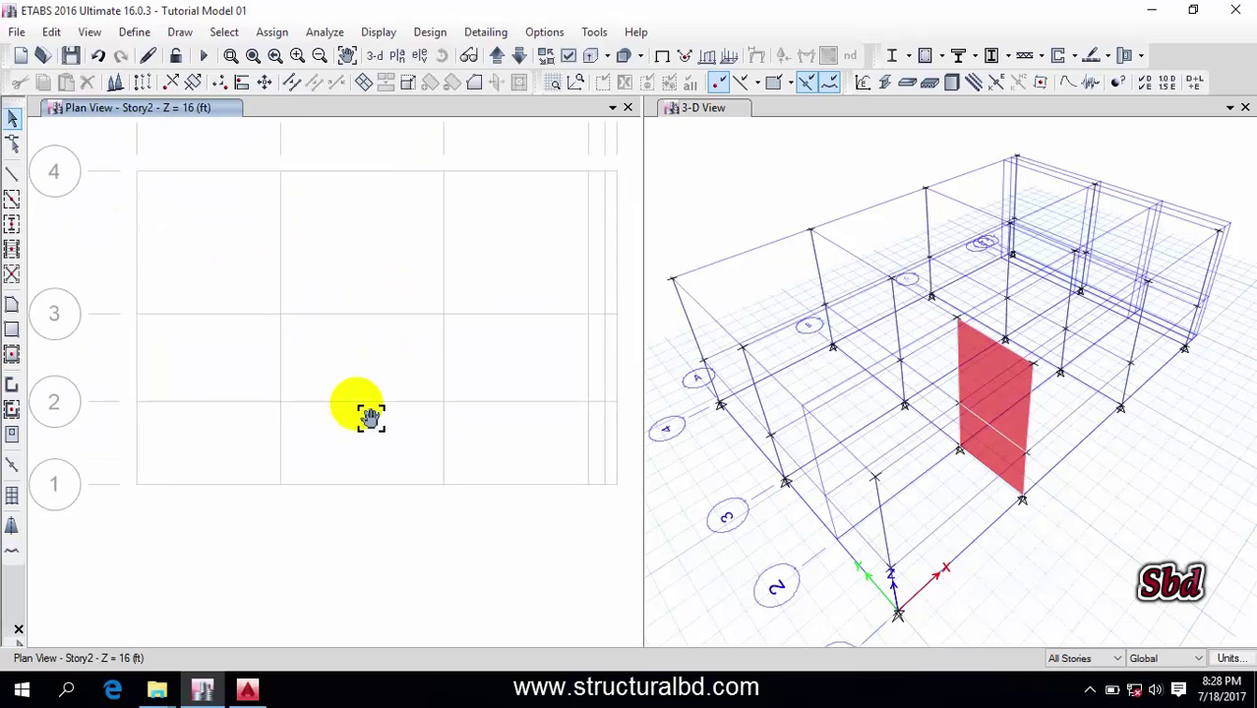
middle_drag(365, 319, 360, 388)
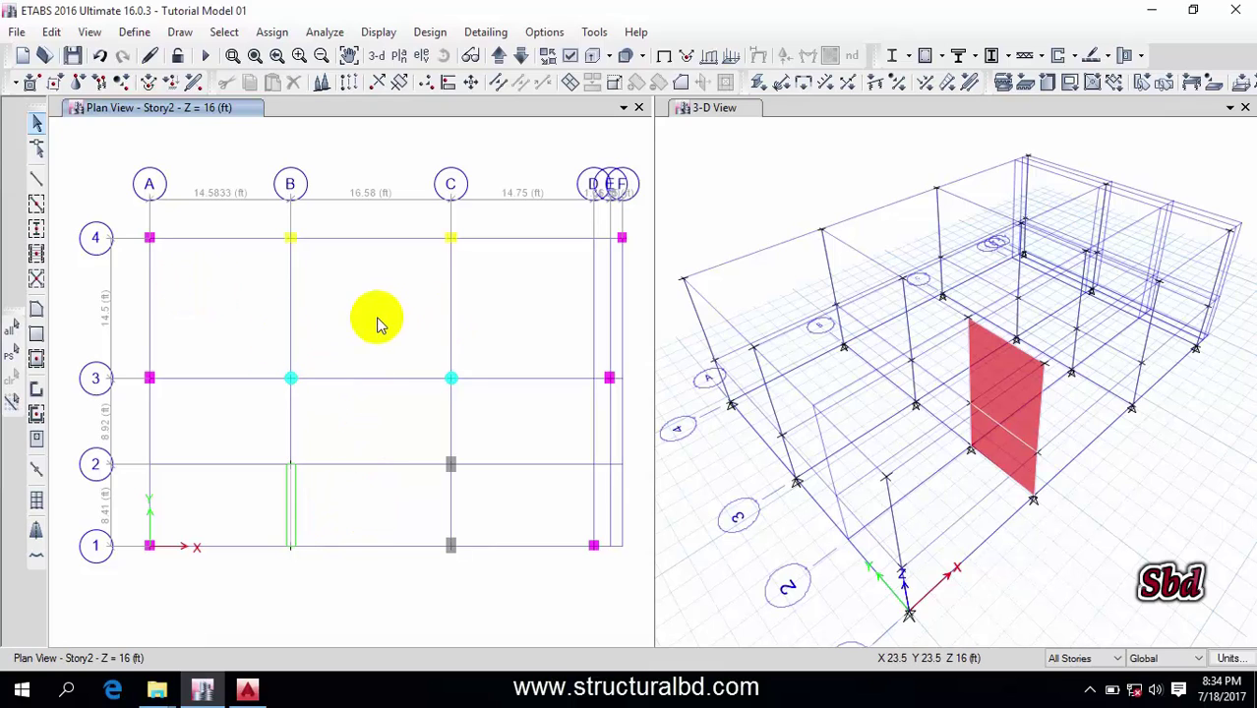
Limit the drawing and selection scope to One Story and show the Base level in the plan view
mouse_move(364, 332)
middle_down()
mouse_move(362, 350)
mouse_move(351, 319)
mouse_move(351, 333)
middle_up()
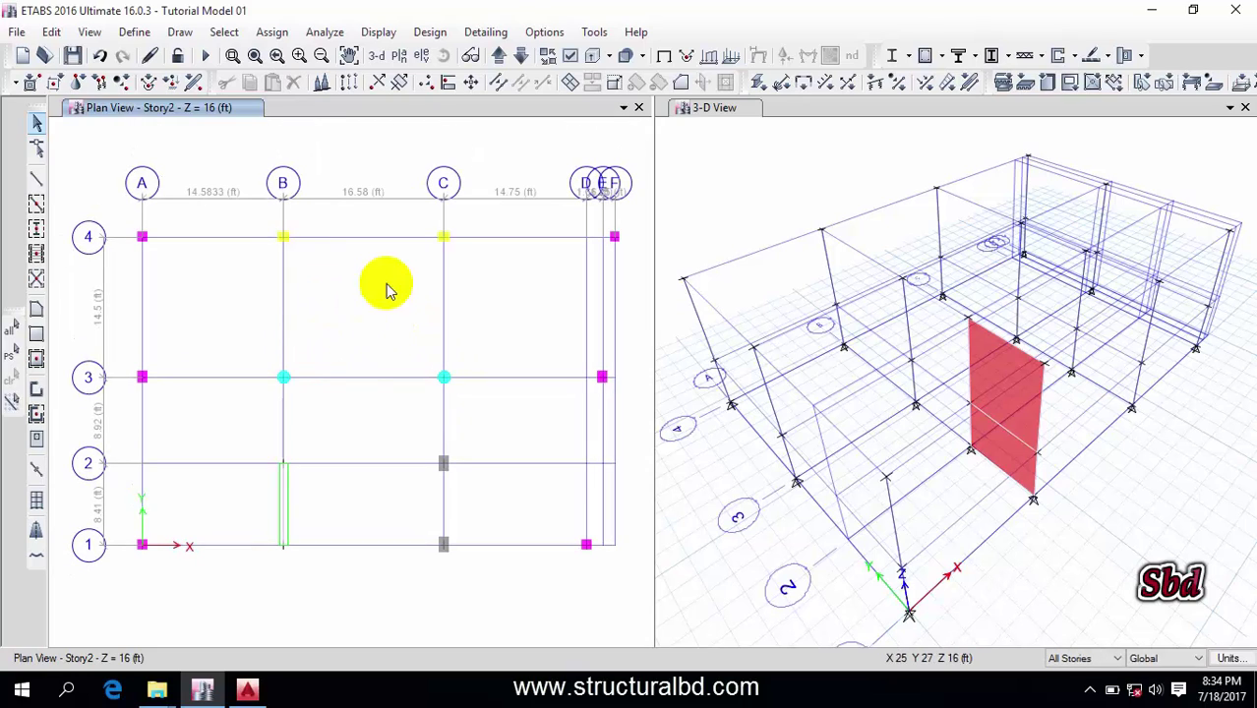
click(1082, 658)
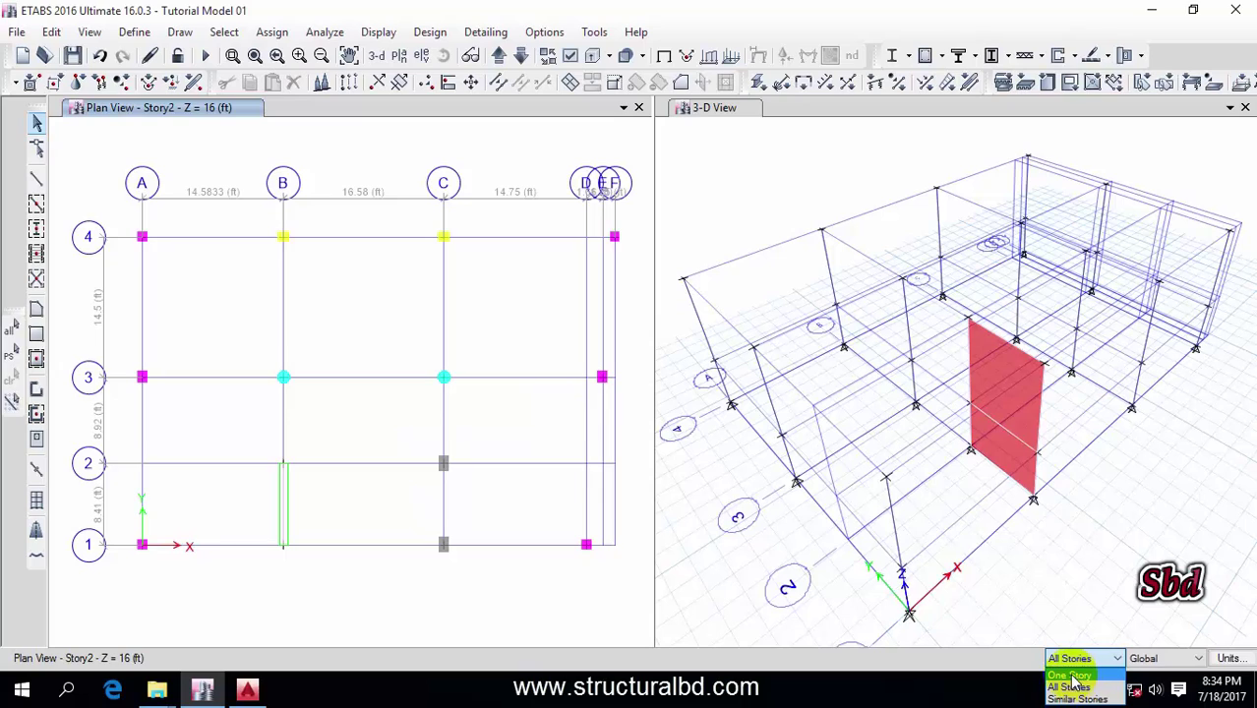
click(1074, 676)
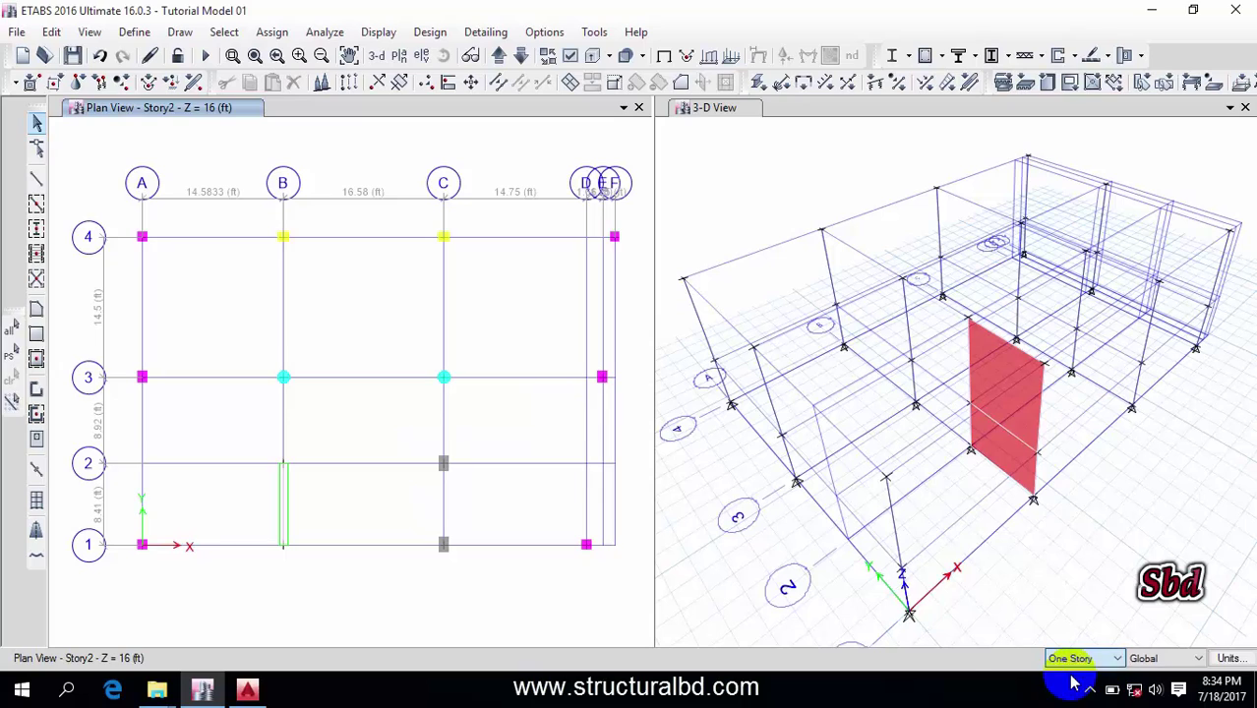
click(399, 55)
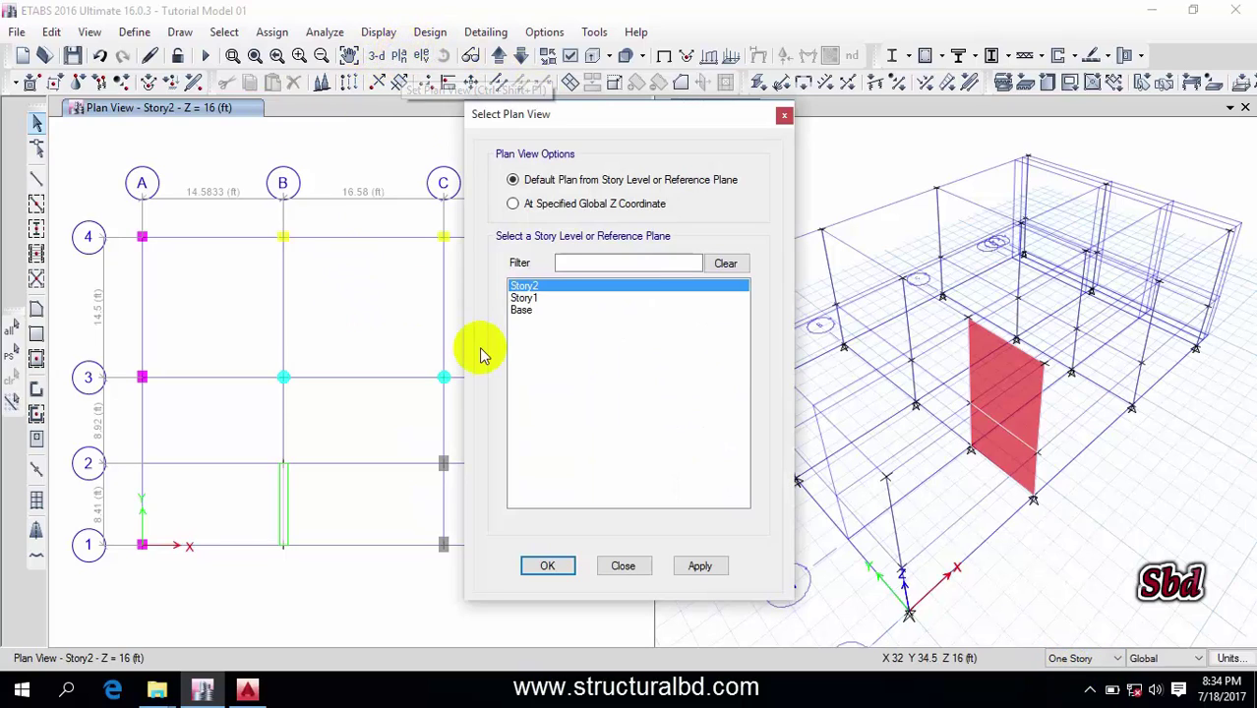
click(522, 309)
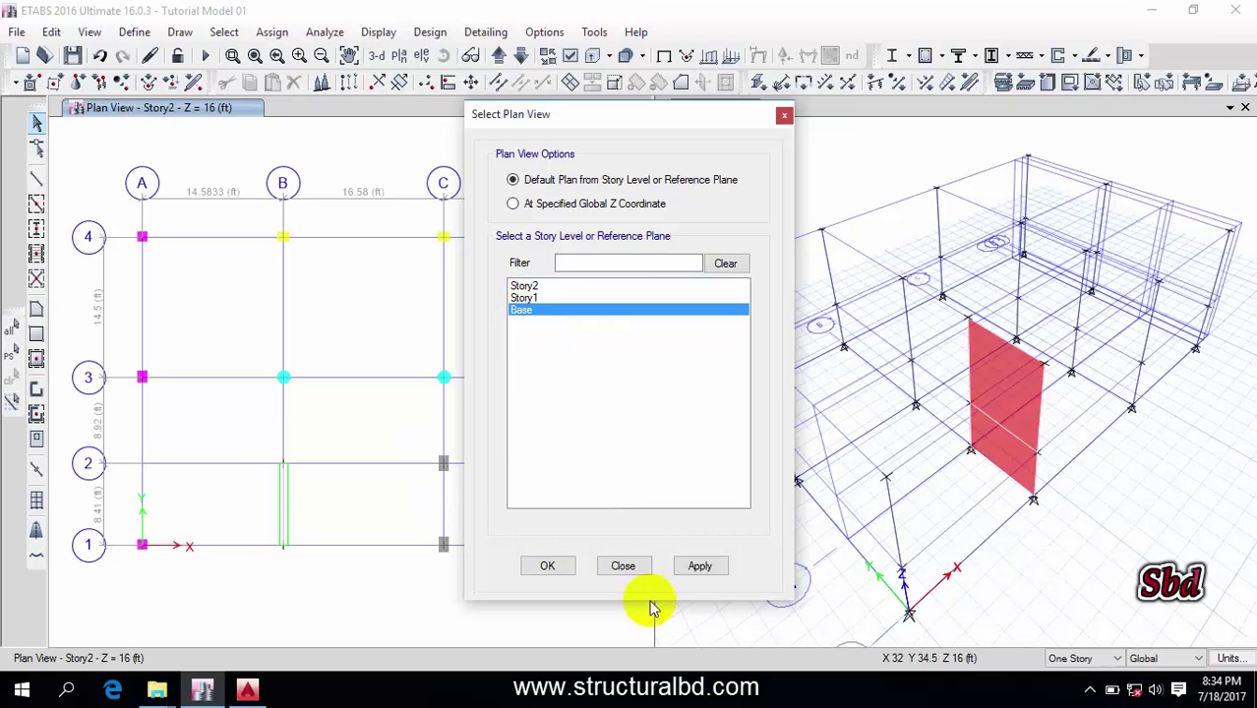
click(699, 565)
click(545, 565)
Select all the joints on the Base plan with a window around the whole grid
middle_drag(438, 375, 439, 367)
scroll(379, 293, down, 5)
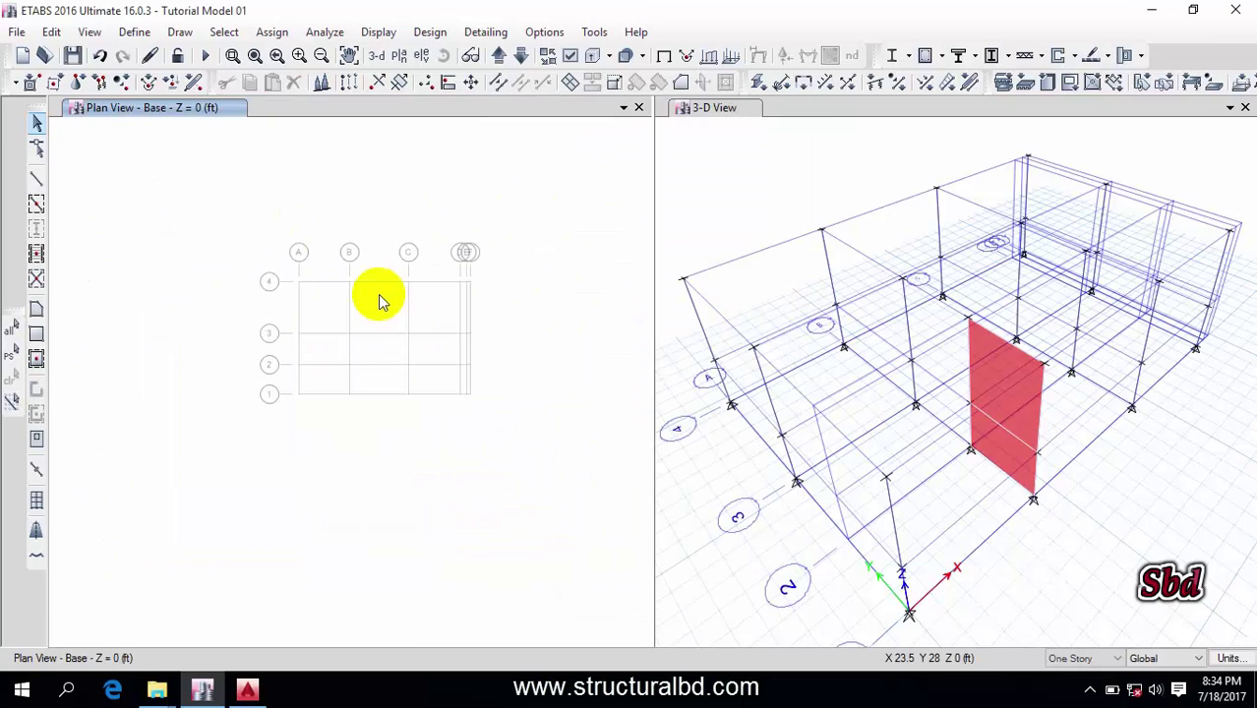
drag(212, 244, 539, 471)
scroll(419, 328, up, 5)
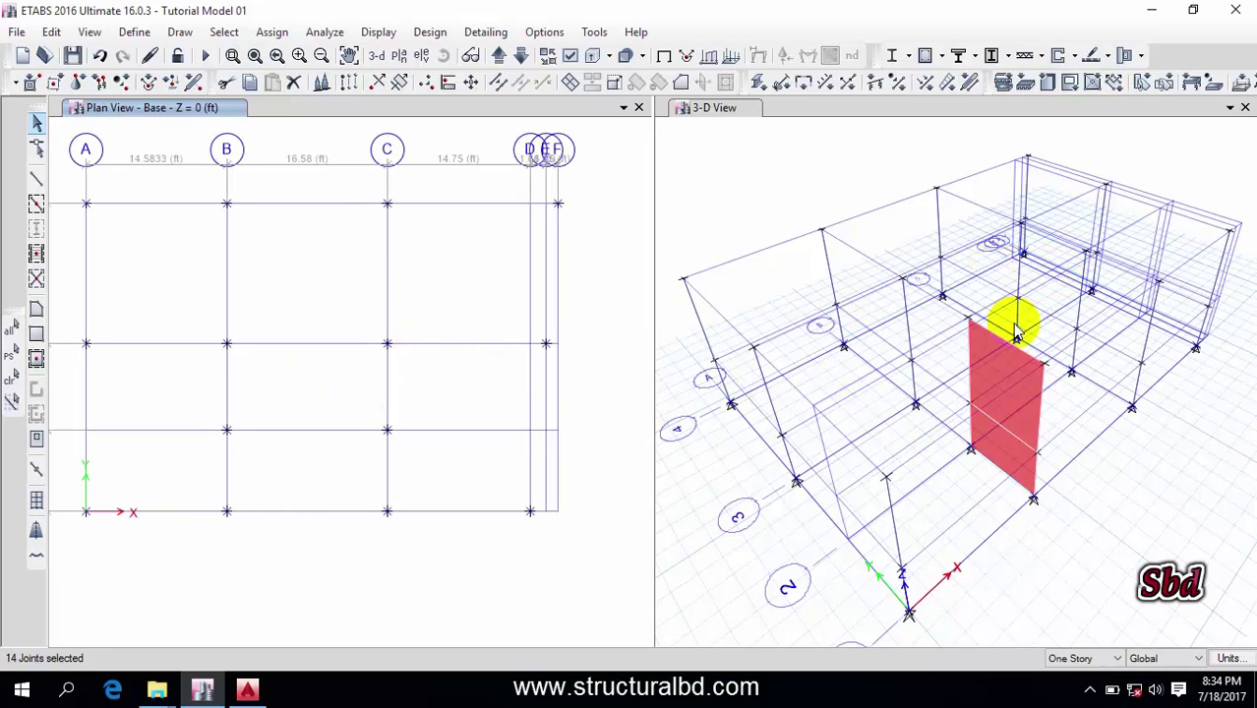
middle_drag(505, 335, 540, 343)
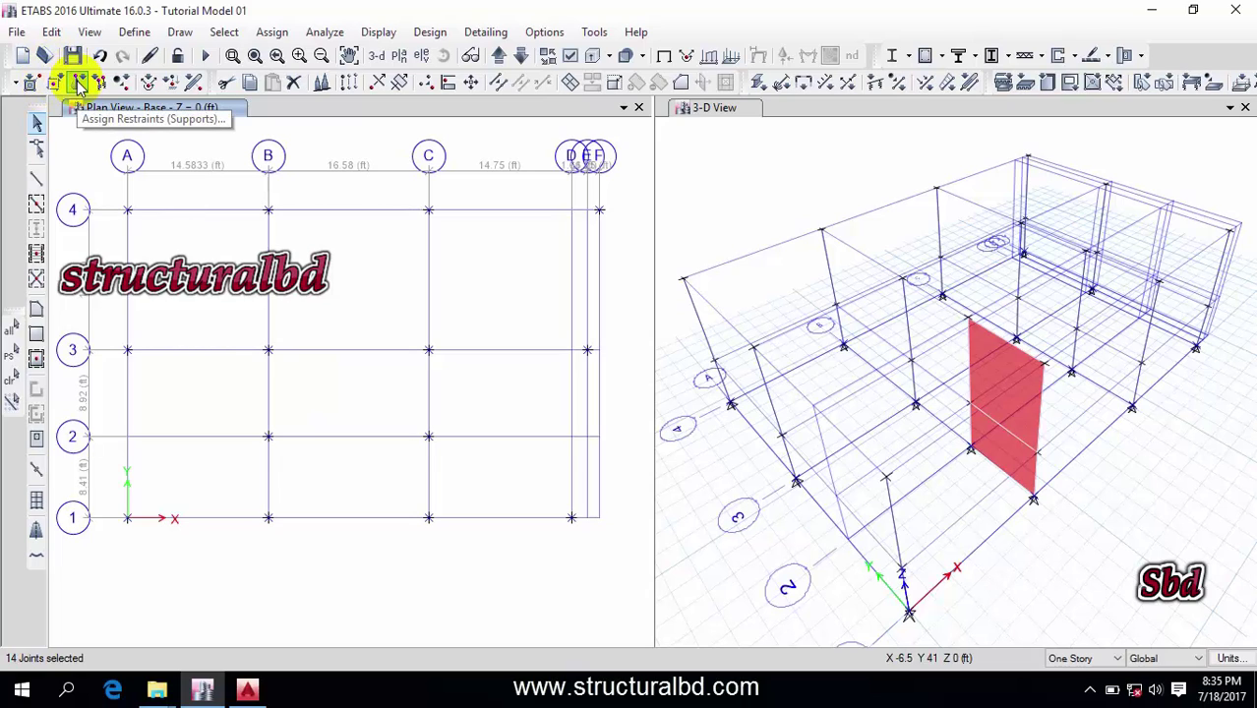
Choose fixed joint restraints for the selected base joints, with translation and rotation restrained in X, Y and Z
click(271, 33)
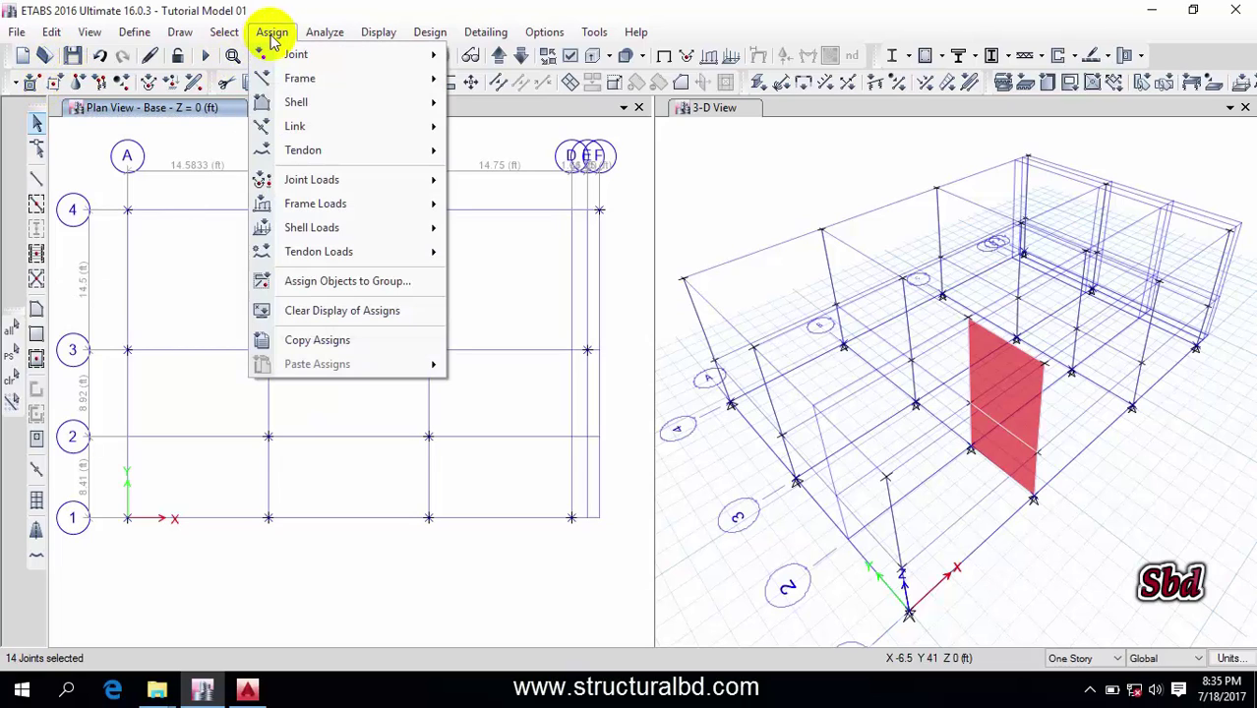
mouse_move(290, 55)
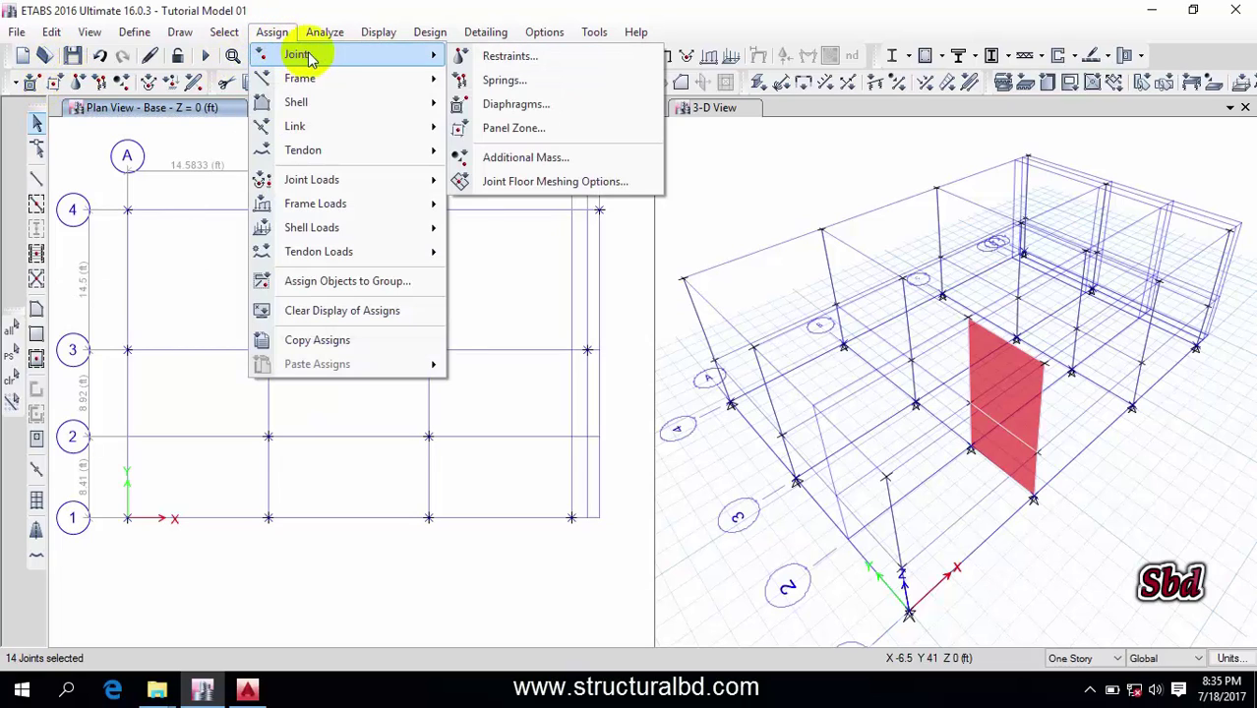
click(505, 59)
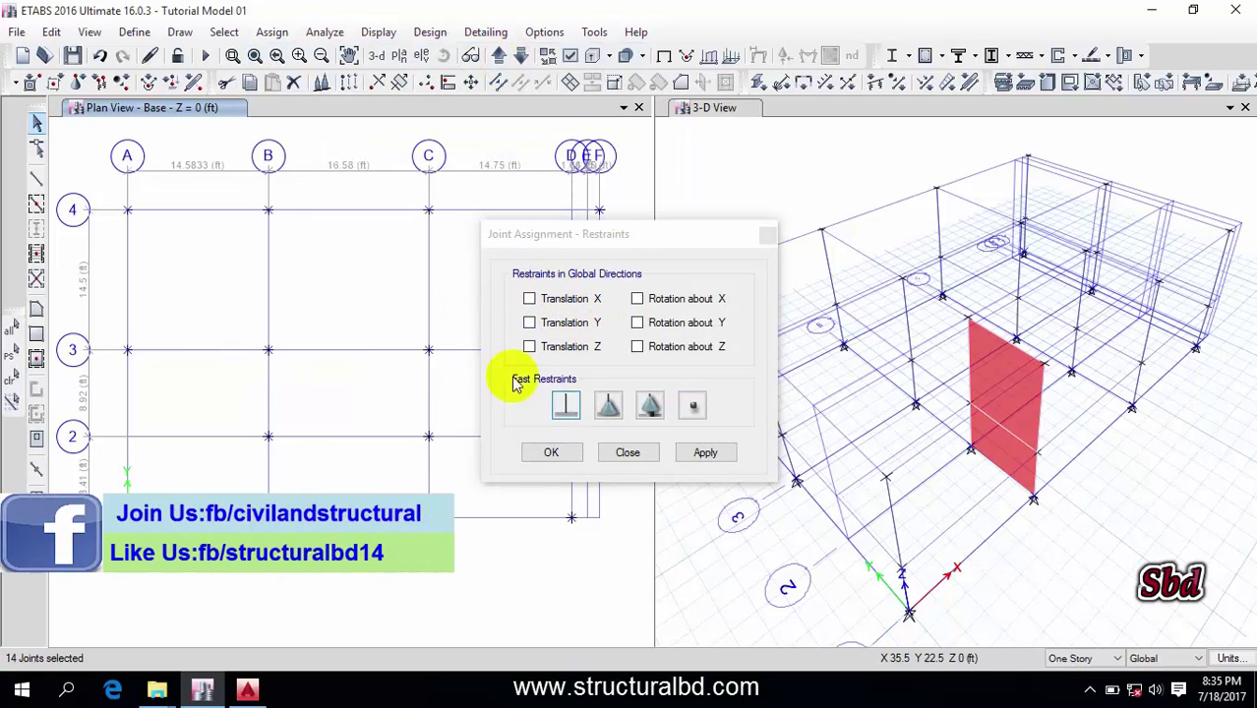
click(566, 411)
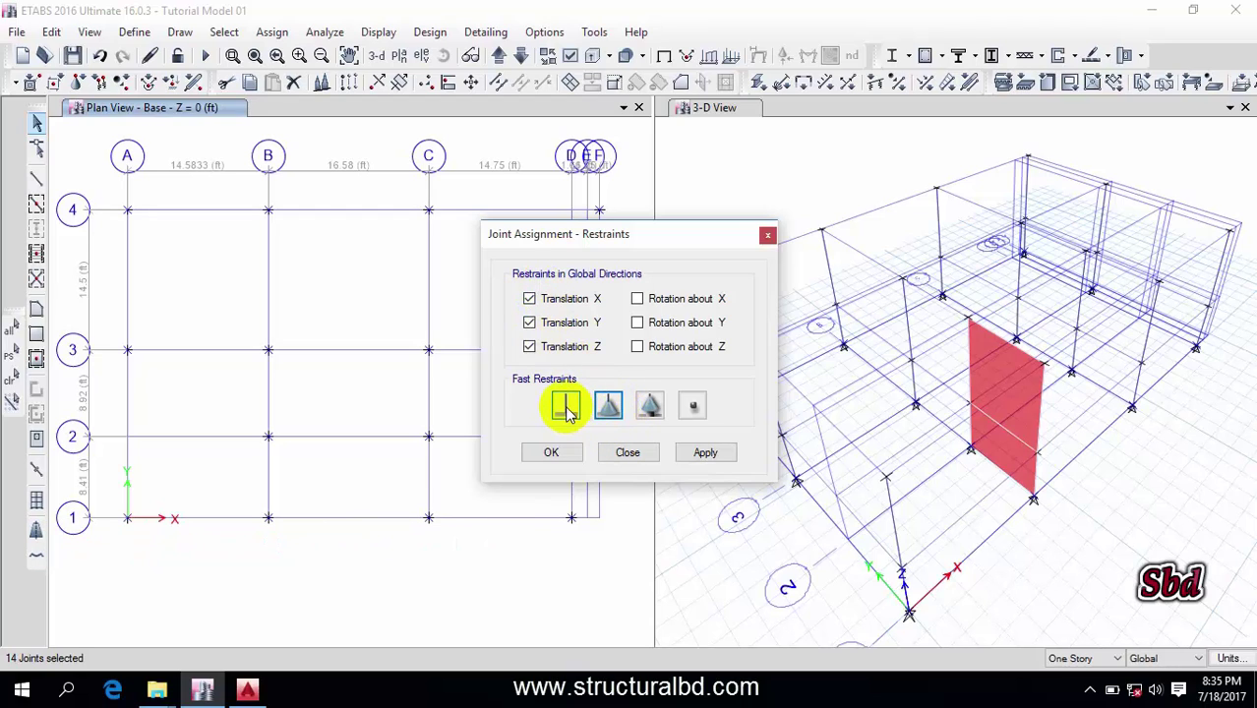
Switch to AutoCAD to look over the beam layout drawings, and return to the ETABS restraint settings
click(246, 684)
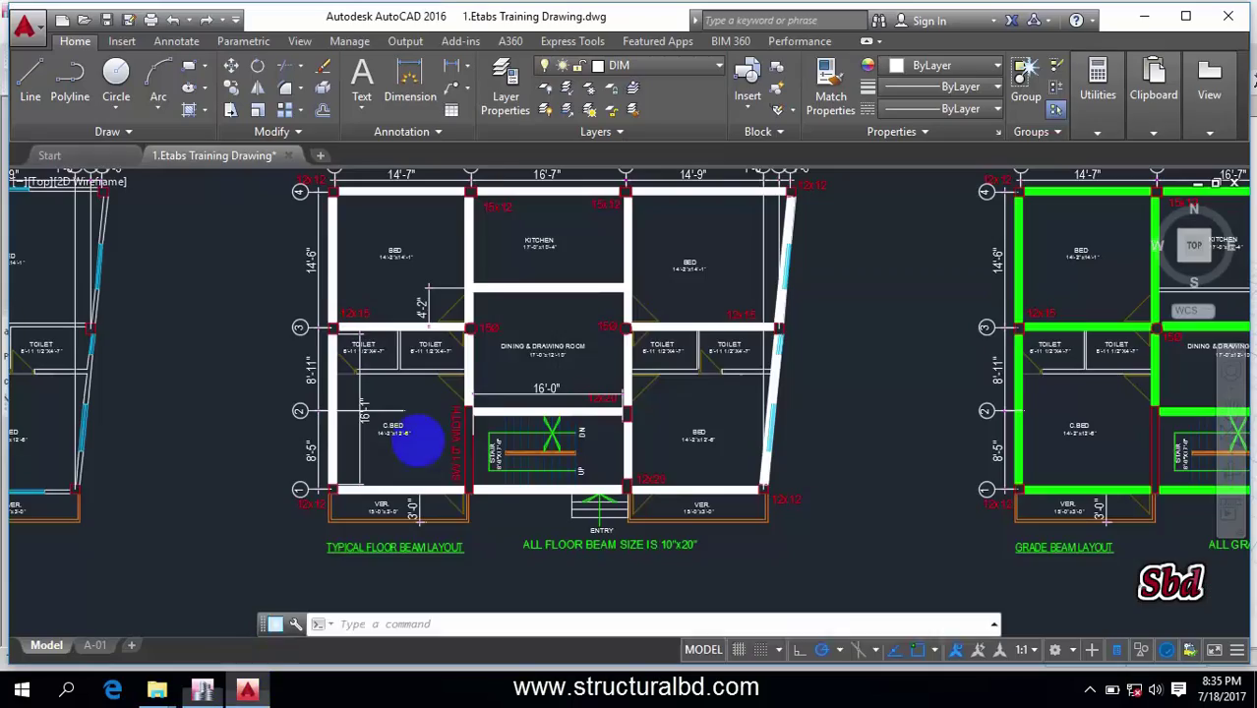
scroll(524, 332, down, 5)
scroll(295, 179, up, 5)
middle_drag(291, 397, 345, 387)
scroll(586, 339, down, 3)
click(203, 688)
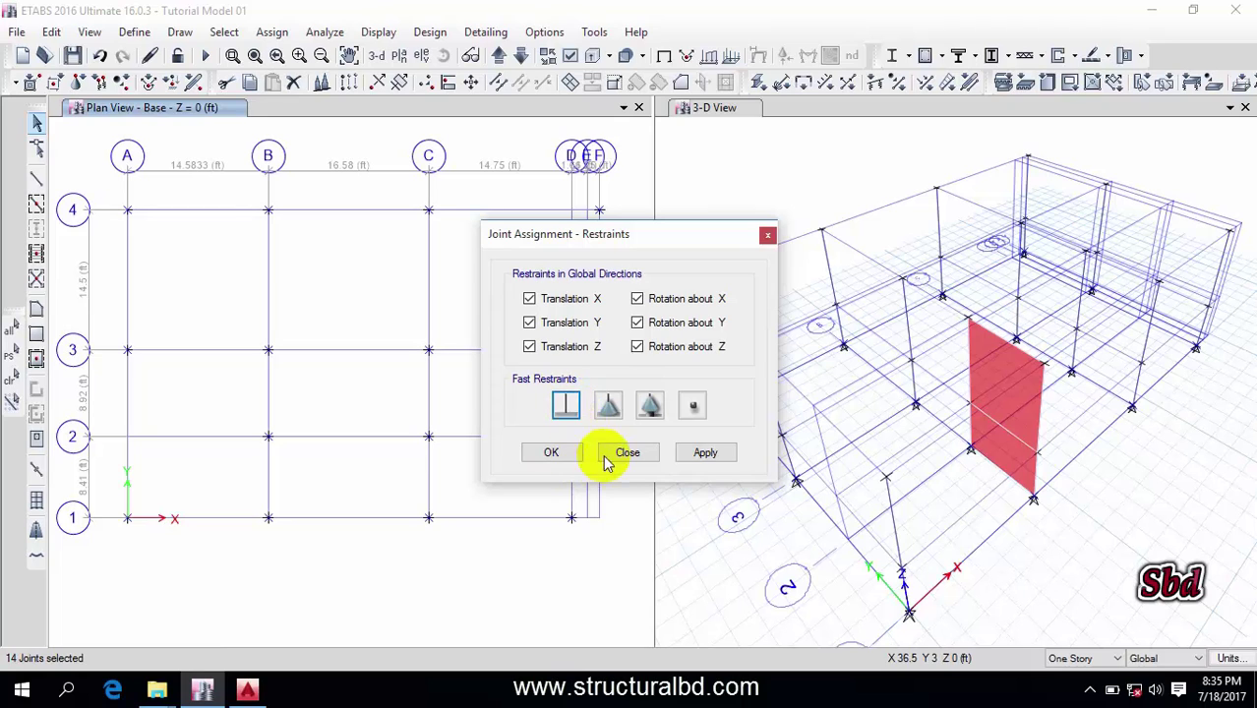
Apply the fixed restraints to the base joints and inspect the supports in the 3-D view
click(710, 459)
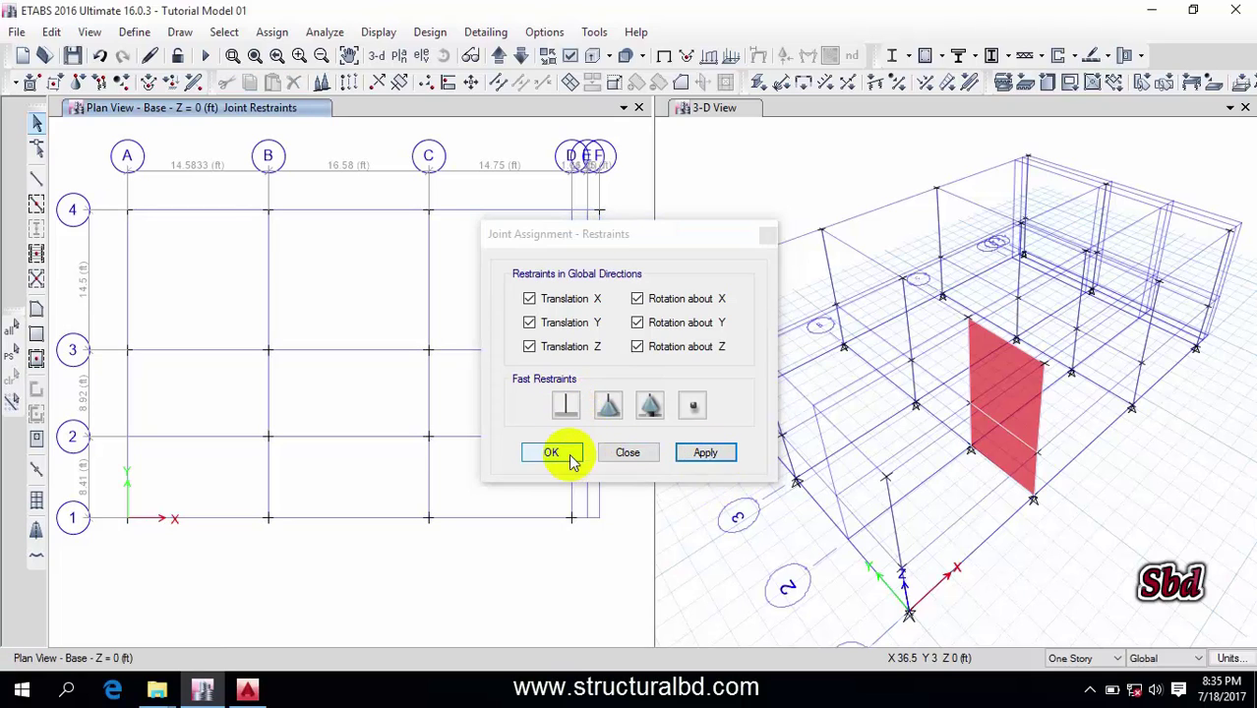
click(560, 454)
scroll(731, 223, up, 4)
scroll(819, 444, down, 8)
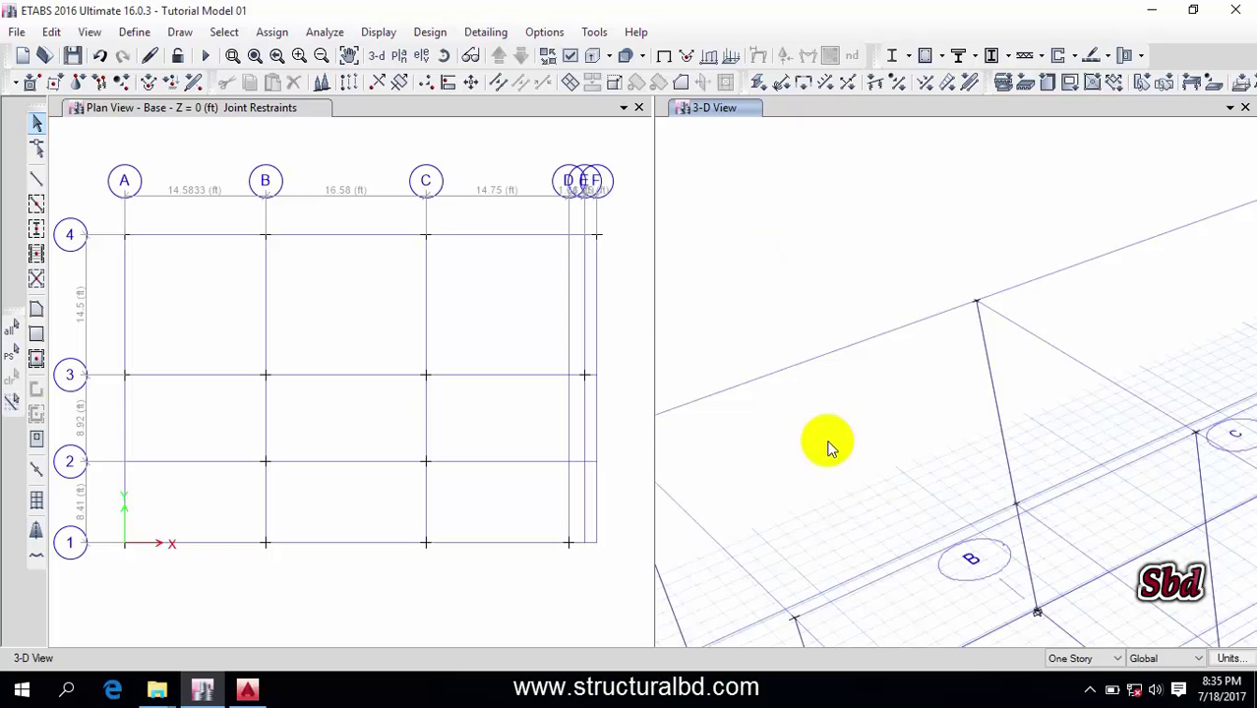